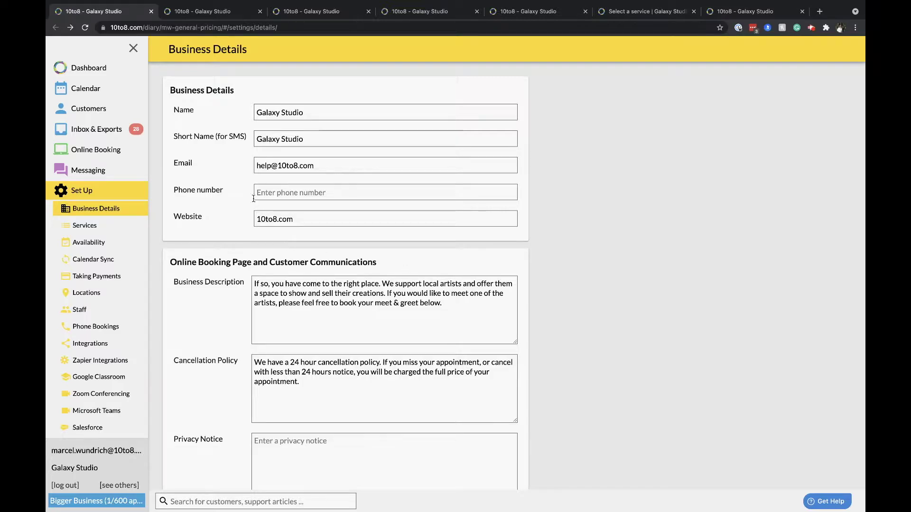
pyautogui.click(312, 112)
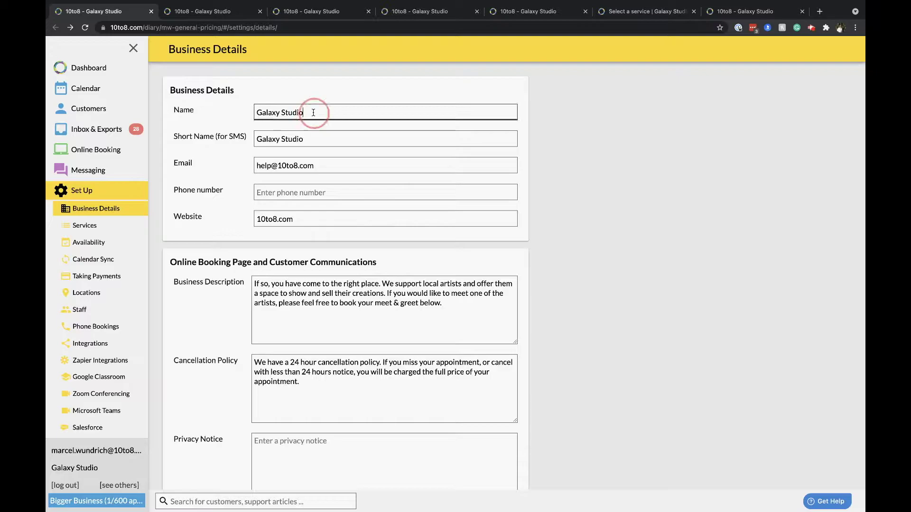
pyautogui.click(308, 139)
pyautogui.click(322, 162)
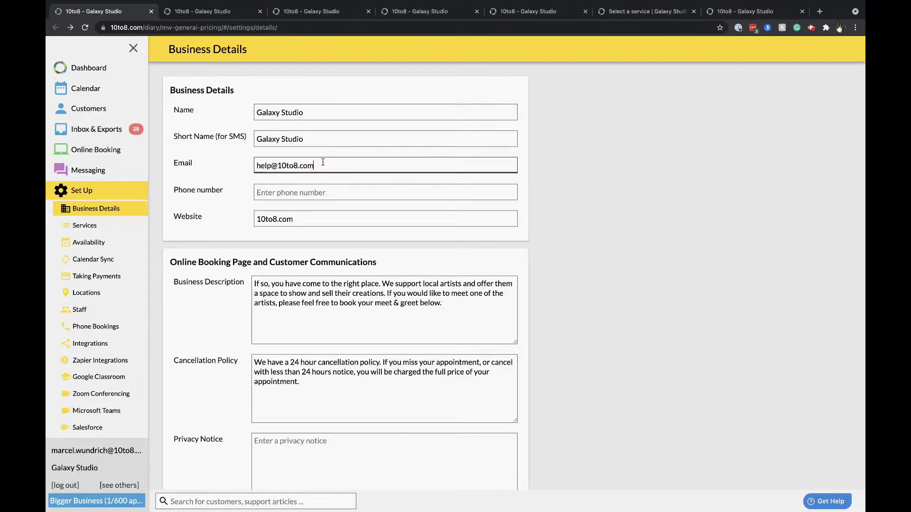
pyautogui.click(315, 194)
pyautogui.click(315, 216)
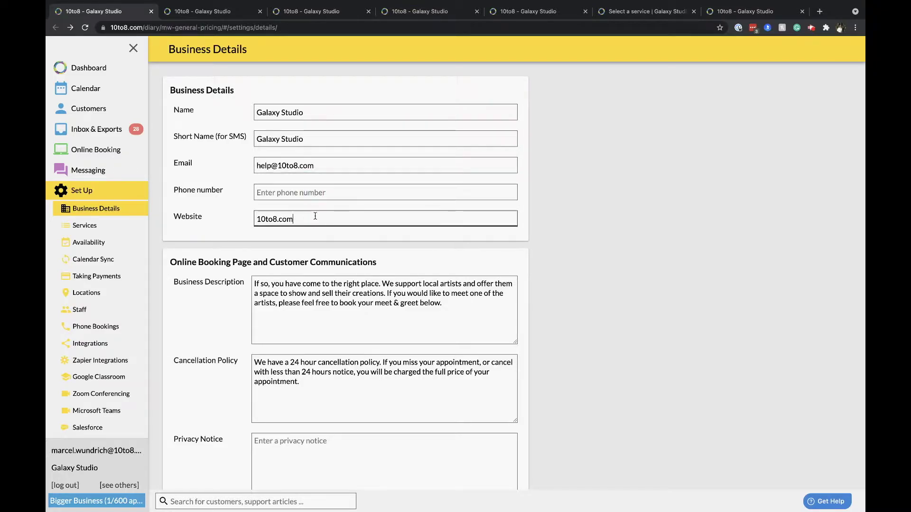
pyautogui.scroll(-2, 313, 247)
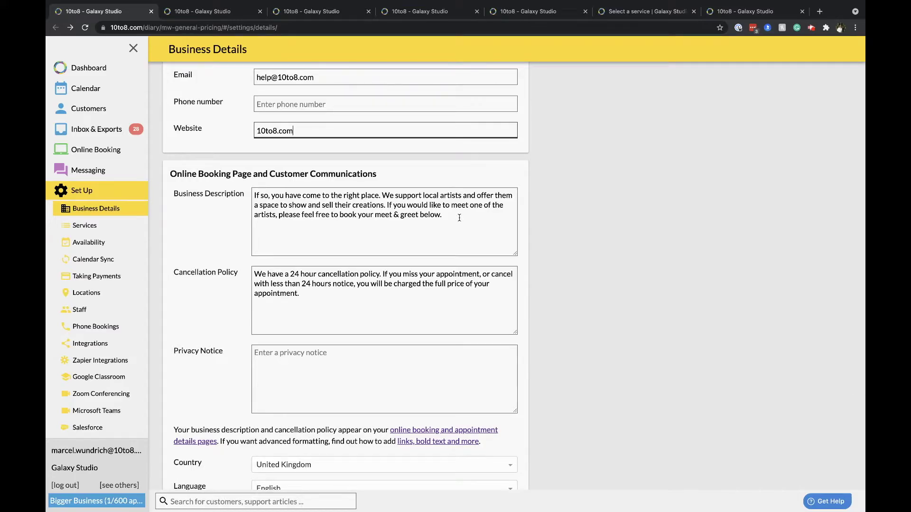
pyautogui.scroll(-1, 458, 218)
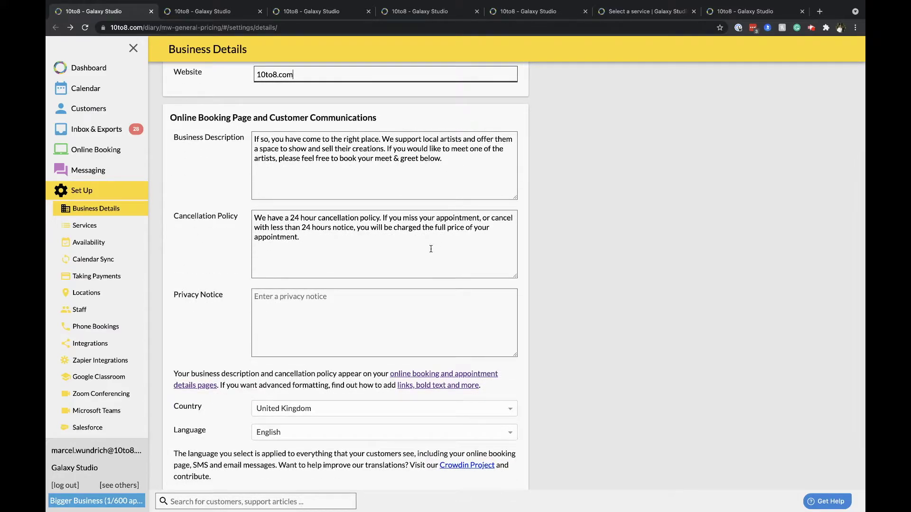
pyautogui.scroll(-2, 431, 249)
pyautogui.scroll(-1, 423, 250)
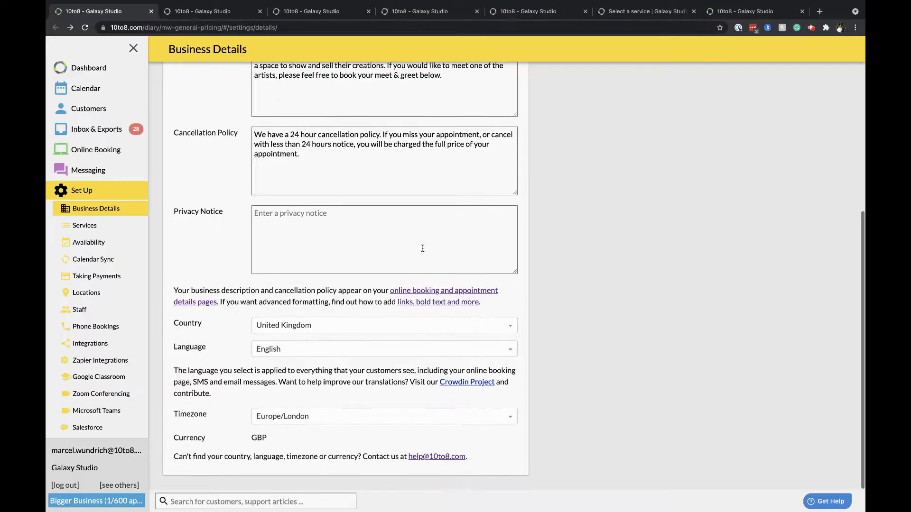
pyautogui.click(371, 327)
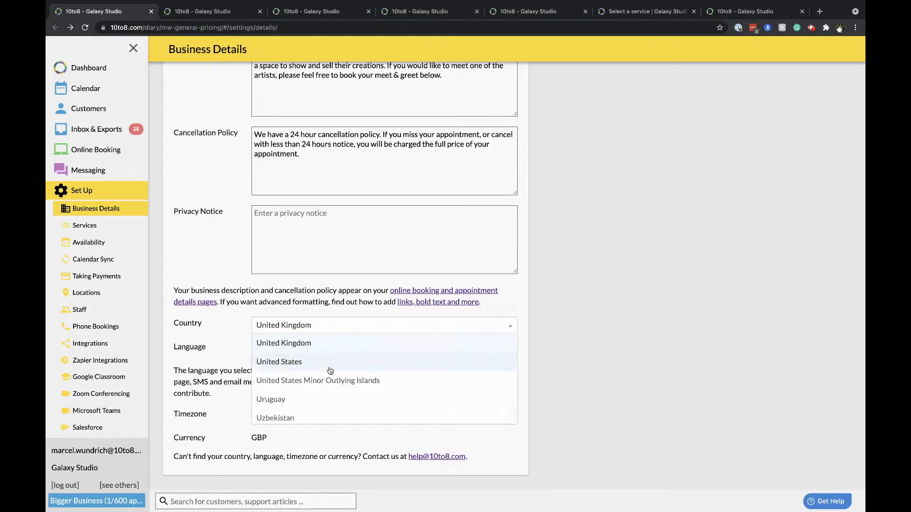
# Step: Keep United Kingdom as the country and add the one-to-one service 'Medical check-up', then expand it
pyautogui.click(335, 318)
pyautogui.click(209, 12)
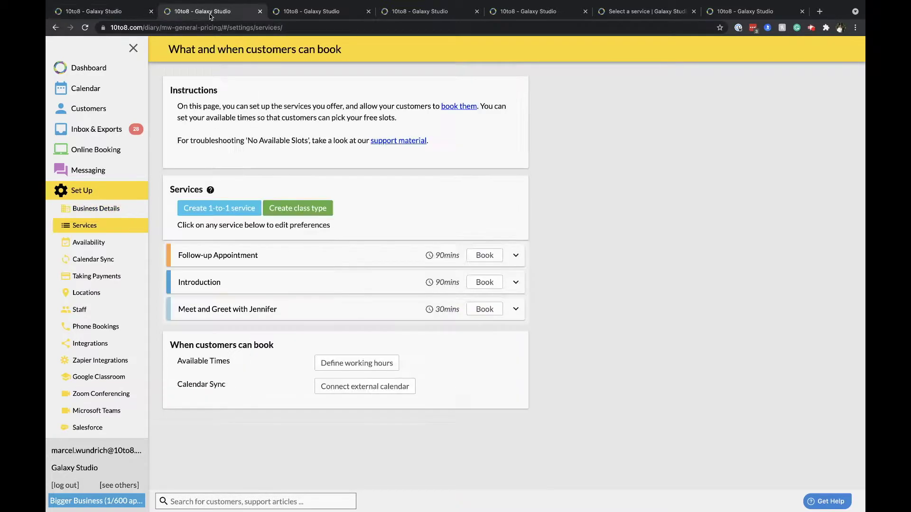
pyautogui.click(206, 216)
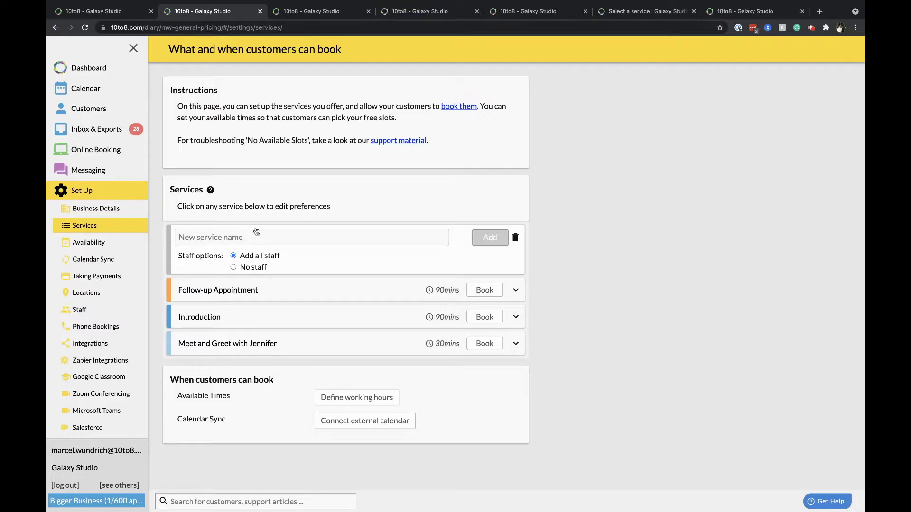
pyautogui.write('Medical ')
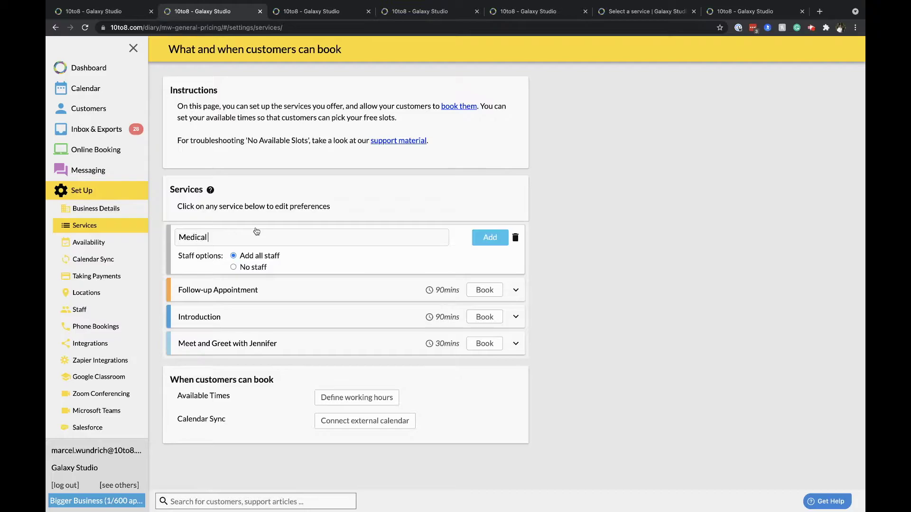
pyautogui.write('checkup')
pyautogui.press('BackSpace')
pyautogui.press('BackSpace')
pyautogui.write('-')
pyautogui.click(489, 240)
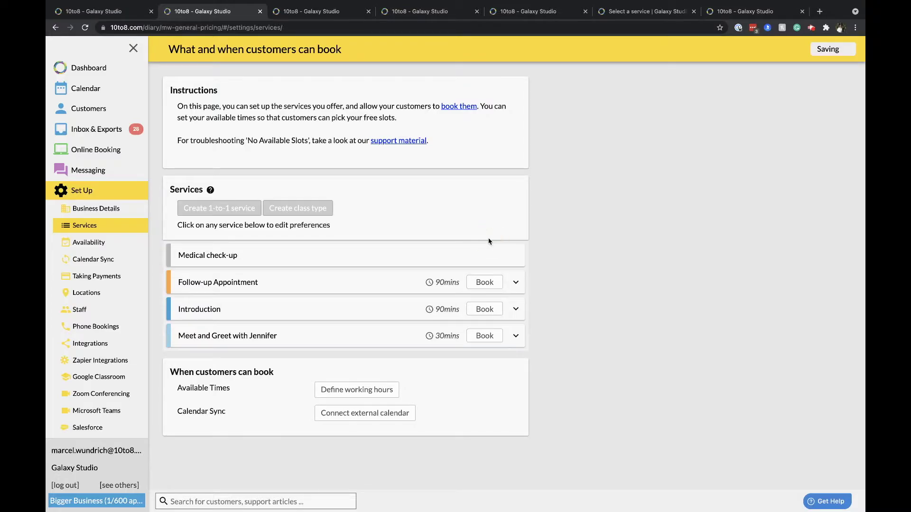
pyautogui.click(317, 259)
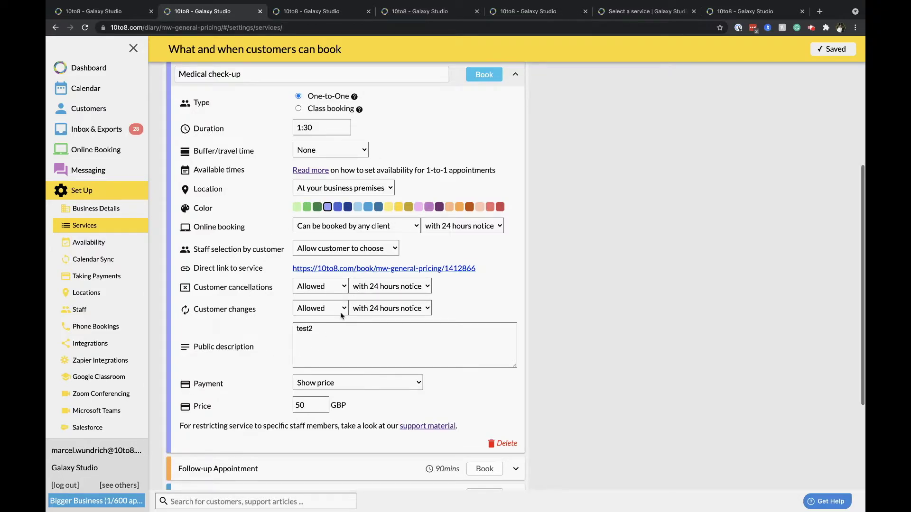
pyautogui.hotkey('ctrl', 'Tab')
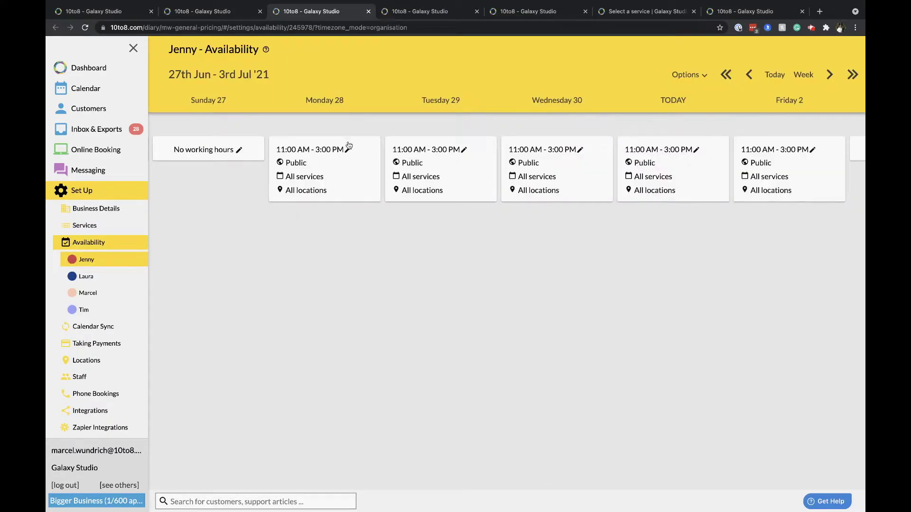
# Step: Open Tuesday's working hours and toggle them to private and back to public
pyautogui.hscroll(2, 366, 169)
pyautogui.hscroll(1, 365, 169)
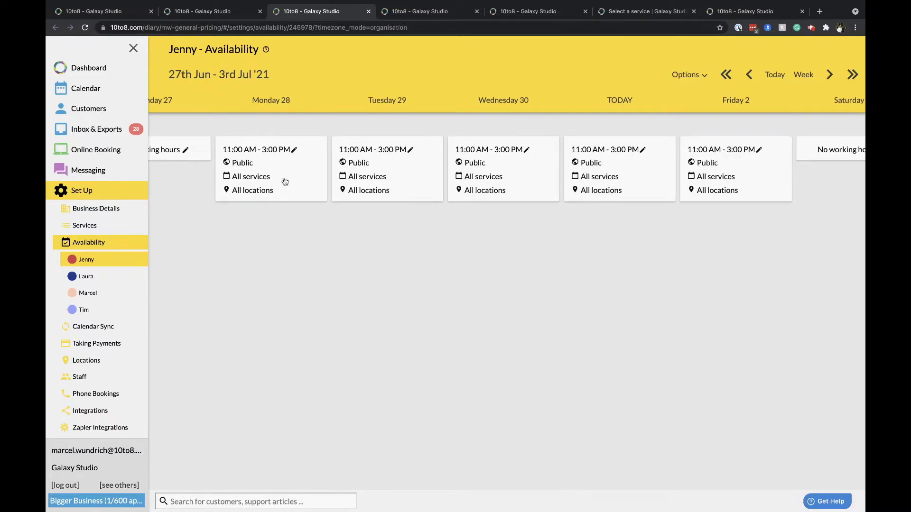
pyautogui.click(409, 151)
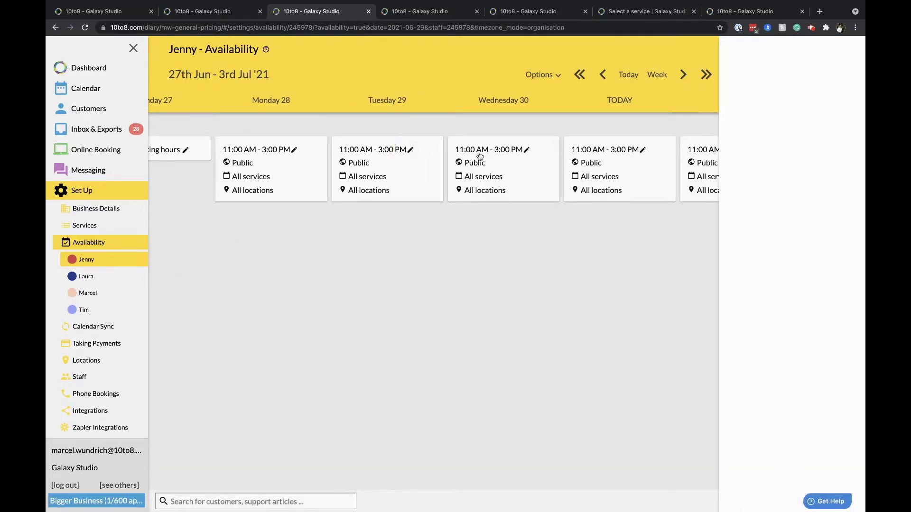
pyautogui.click(759, 131)
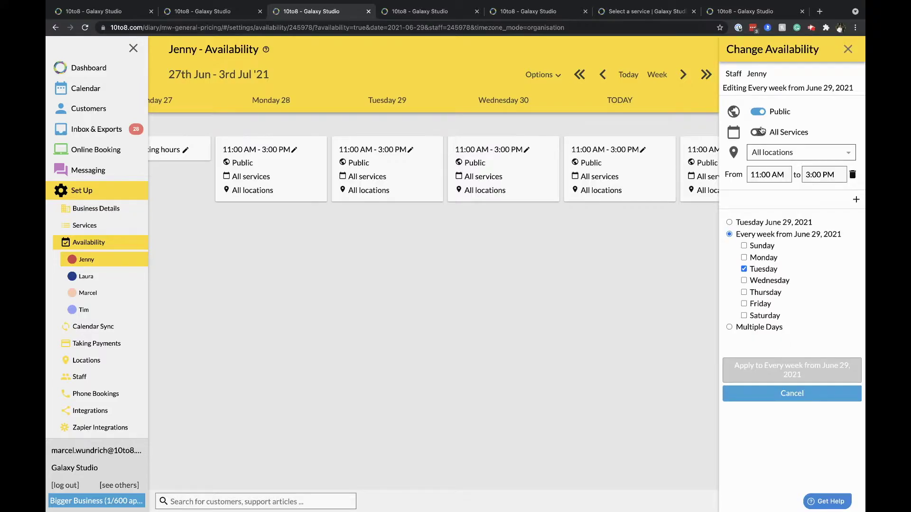
pyautogui.click(759, 112)
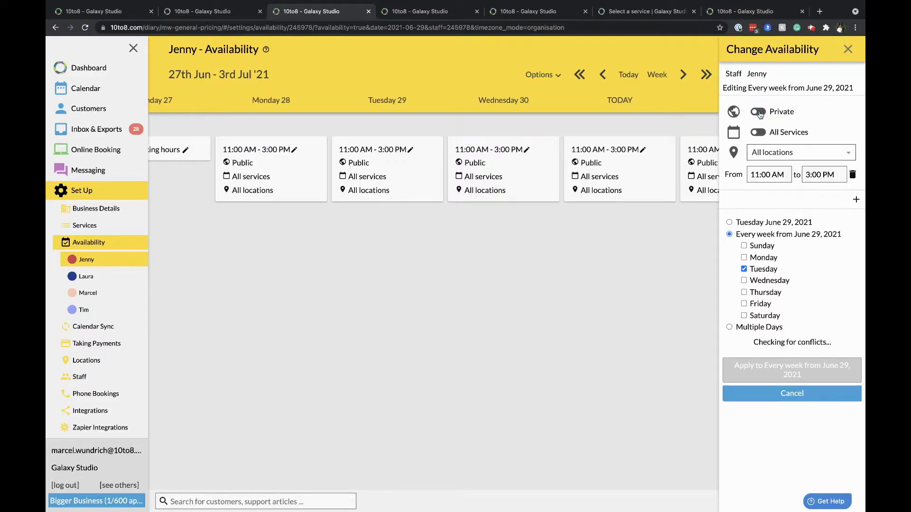
pyautogui.click(759, 112)
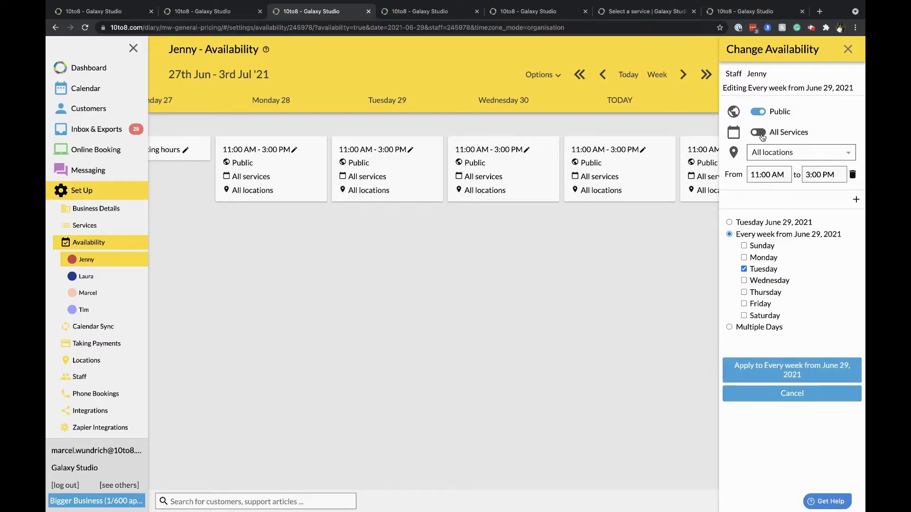
# Step: Limit the first block of hours to Follow-up Appointment and Medical check-up
pyautogui.click(761, 136)
pyautogui.click(828, 156)
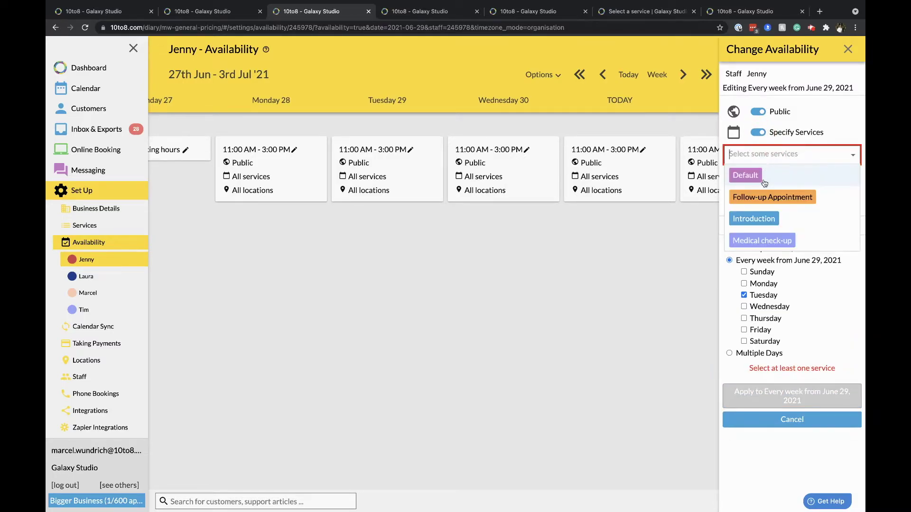
pyautogui.click(759, 198)
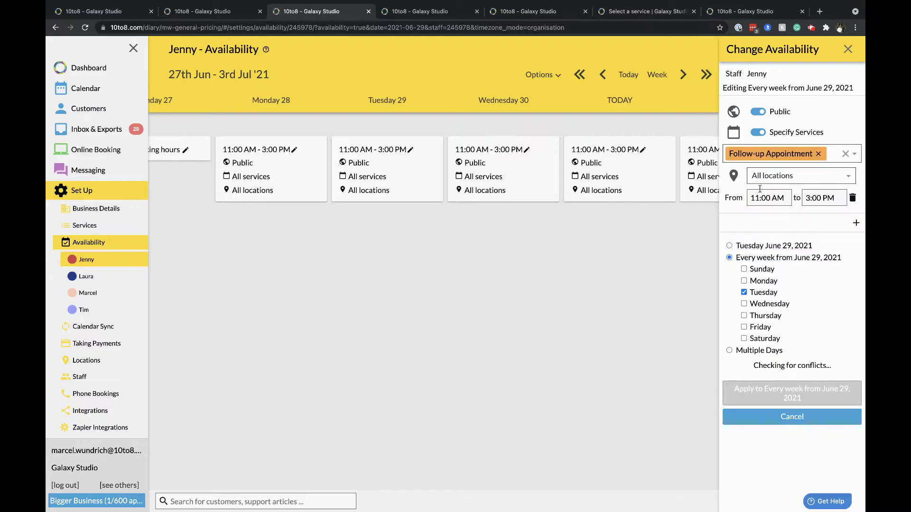
pyautogui.click(833, 152)
pyautogui.click(760, 217)
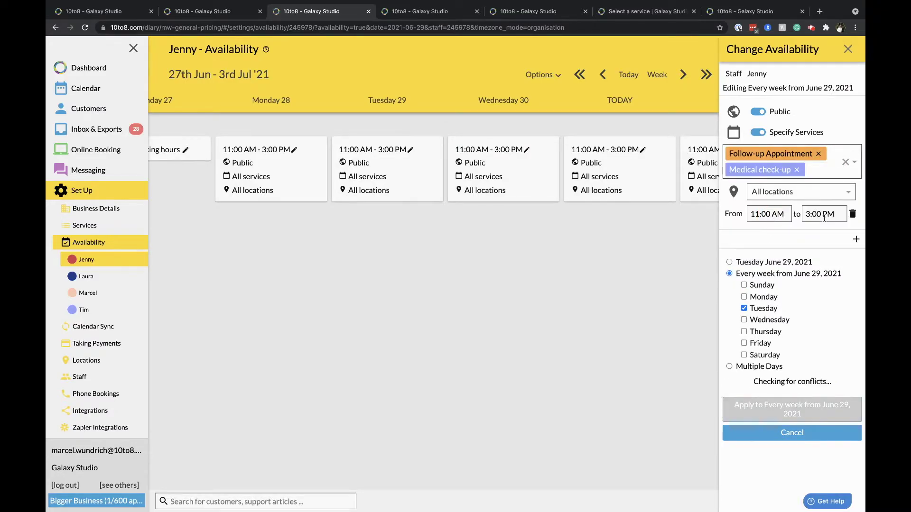
# Step: Add a second block of working hours limited to the Introduction service
pyautogui.click(850, 239)
pyautogui.click(758, 265)
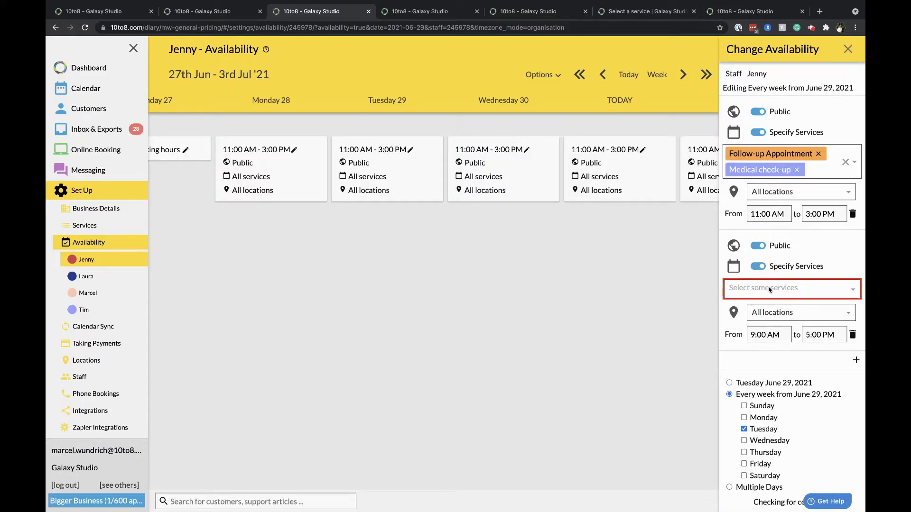
pyautogui.click(767, 287)
pyautogui.click(754, 353)
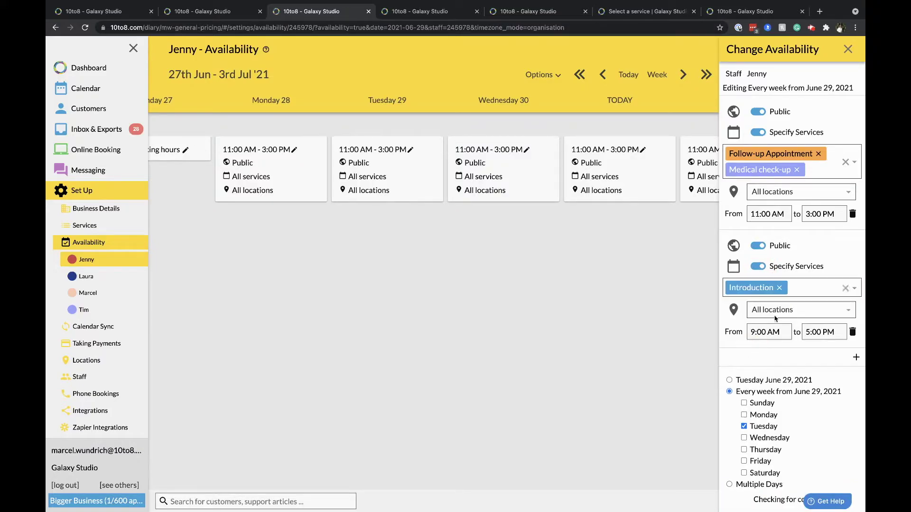
# Step: Start the first block at 9:00 AM, repeating every week on Wednesday and Thursday too
pyautogui.click(766, 219)
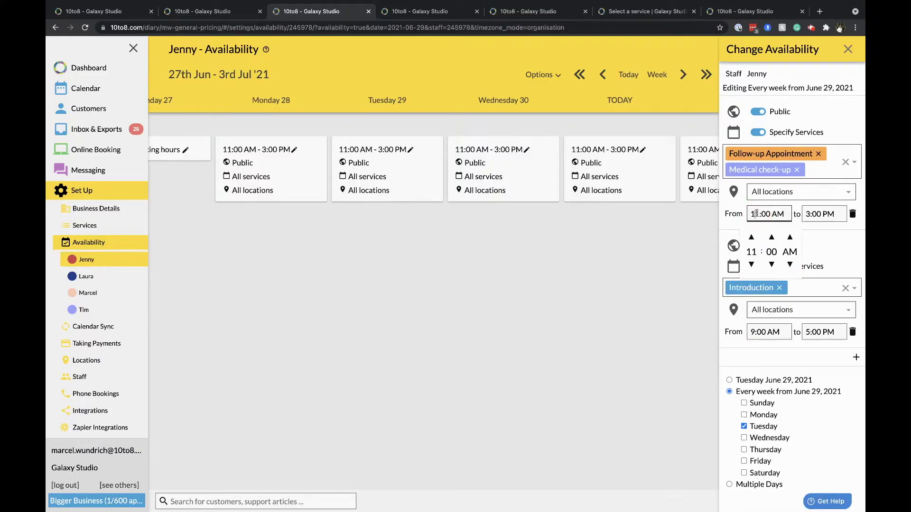
pyautogui.click(751, 264)
pyautogui.click(751, 265)
pyautogui.click(827, 244)
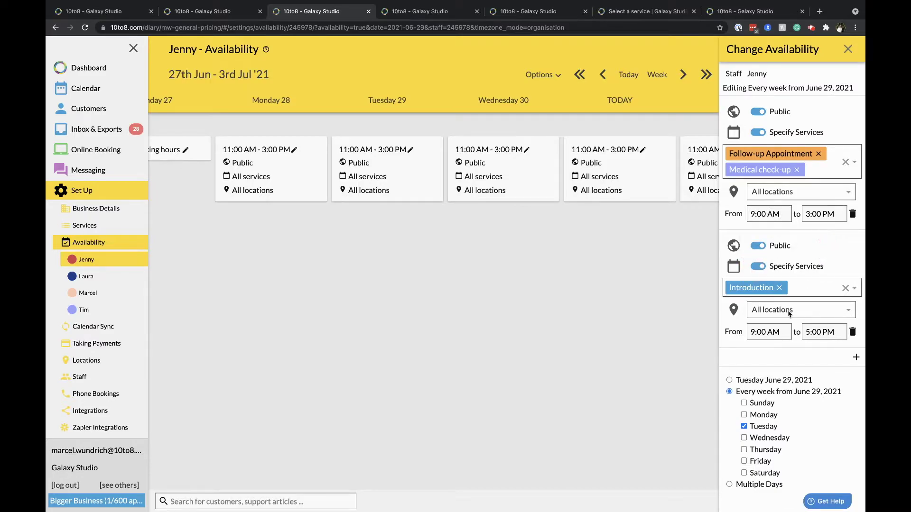
pyautogui.scroll(-2, 790, 315)
pyautogui.click(745, 384)
pyautogui.click(744, 396)
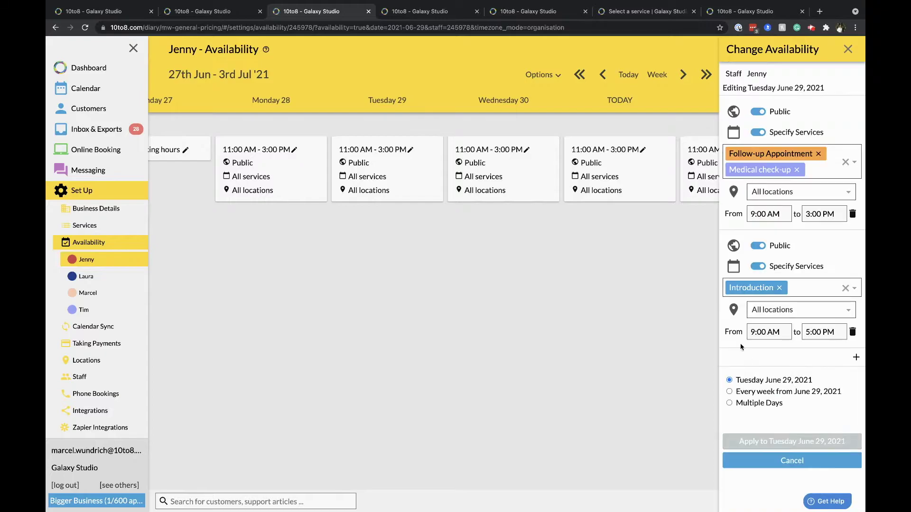
pyautogui.click(747, 391)
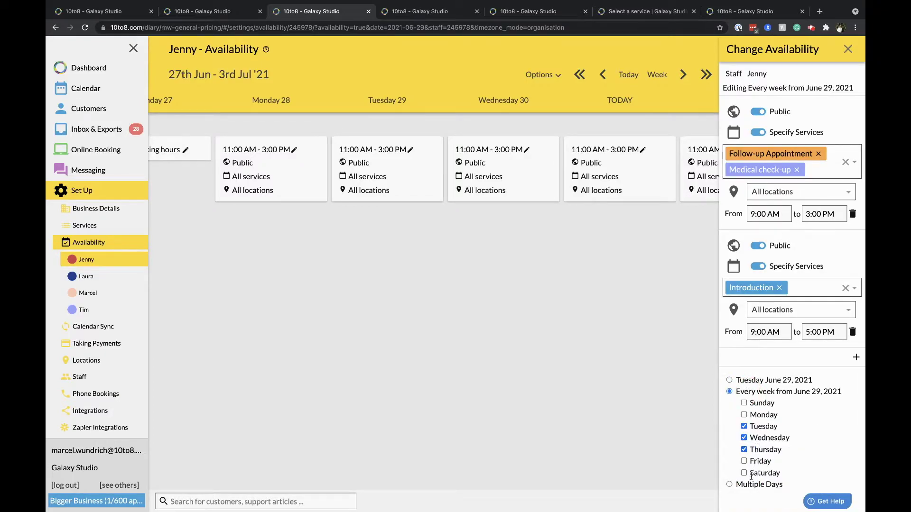
pyautogui.click(427, 11)
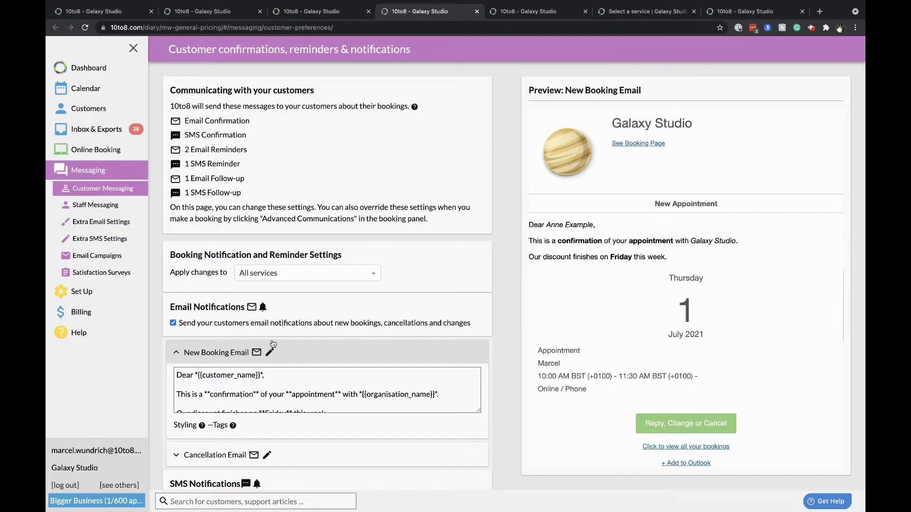
# Step: Review the New Booking Email message and expand the New Booking SMS
pyautogui.scroll(-2, 273, 343)
pyautogui.scroll(-1, 294, 313)
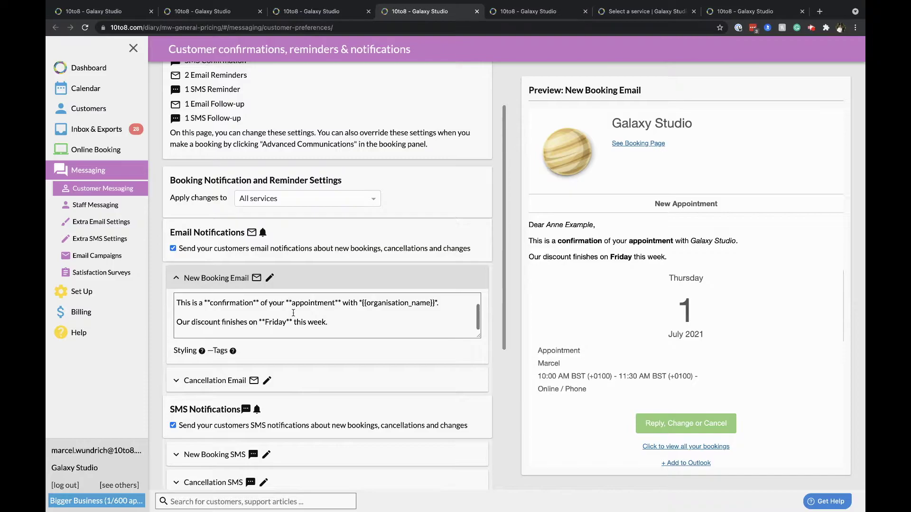
pyautogui.click(340, 323)
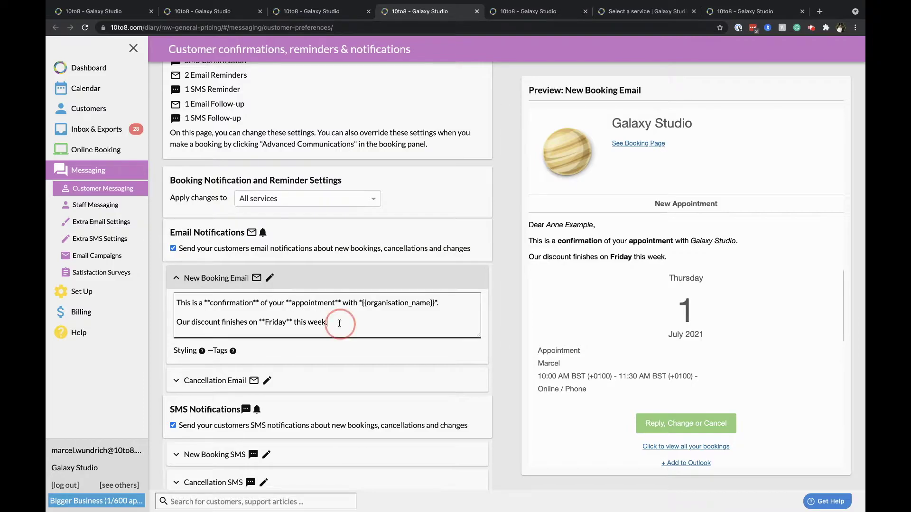
pyautogui.scroll(-1, 327, 342)
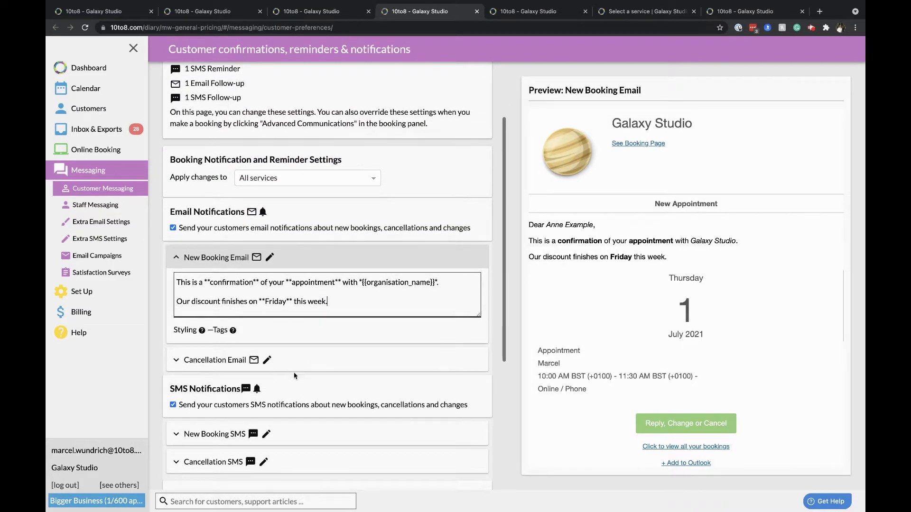
pyautogui.scroll(-2, 294, 376)
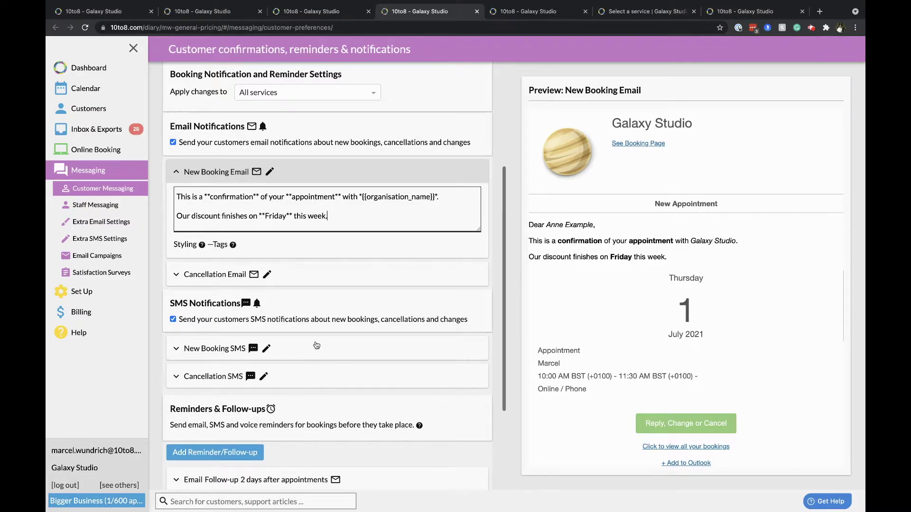
pyautogui.click(316, 345)
pyautogui.scroll(-2, 316, 341)
pyautogui.scroll(-2, 316, 342)
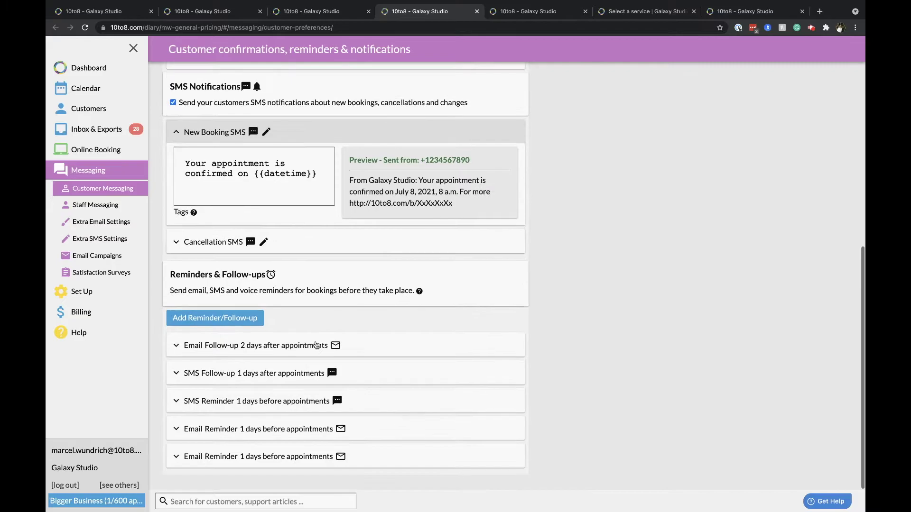
# Step: Check the Email Follow-up: keep email type, timing in days, sent after the appointment
pyautogui.click(295, 345)
pyautogui.click(260, 277)
pyautogui.click(254, 275)
pyautogui.click(351, 277)
pyautogui.click(351, 277)
pyautogui.click(393, 275)
pyautogui.click(395, 277)
pyautogui.scroll(7, 394, 272)
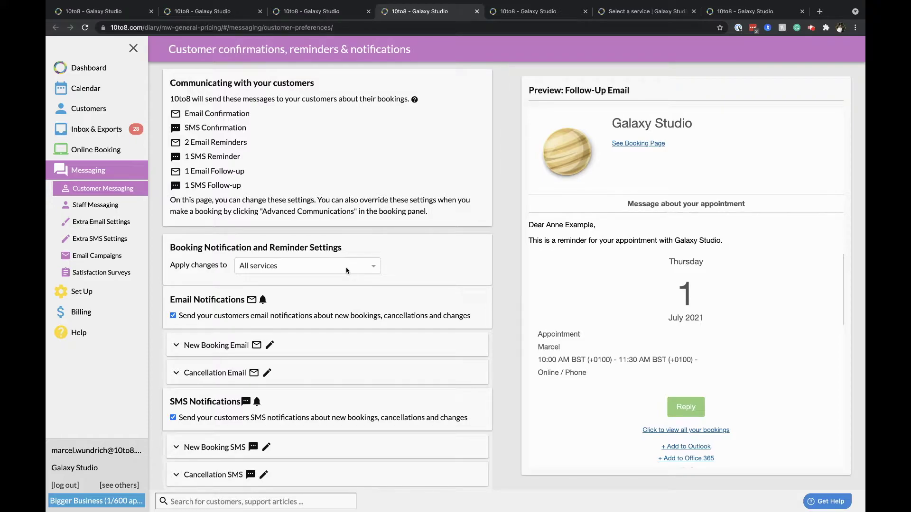
# Step: Review which services the follow-up settings can be applied to
pyautogui.click(346, 269)
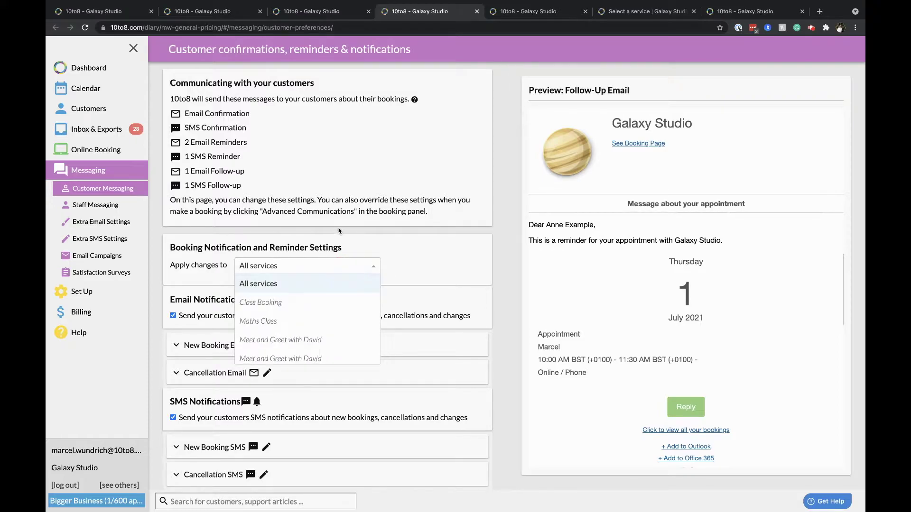
pyautogui.scroll(-2, 332, 318)
pyautogui.scroll(-2, 333, 317)
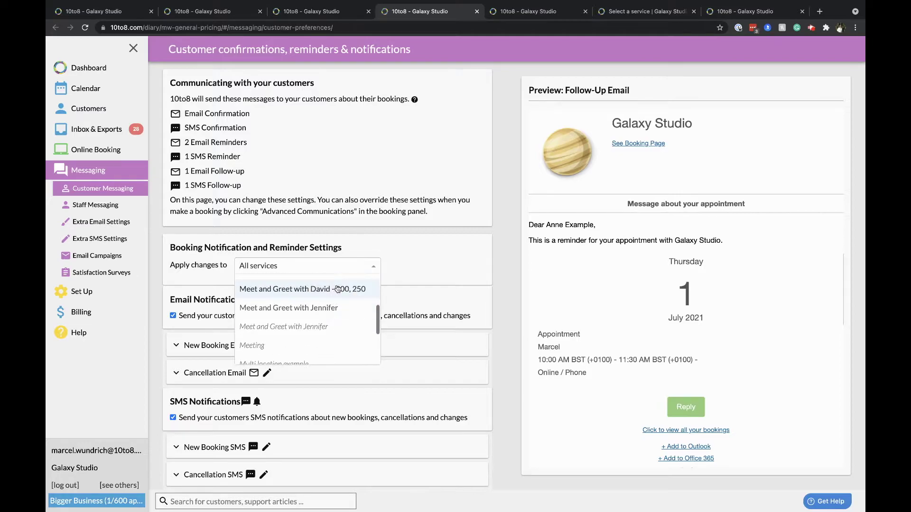
pyautogui.click(527, 12)
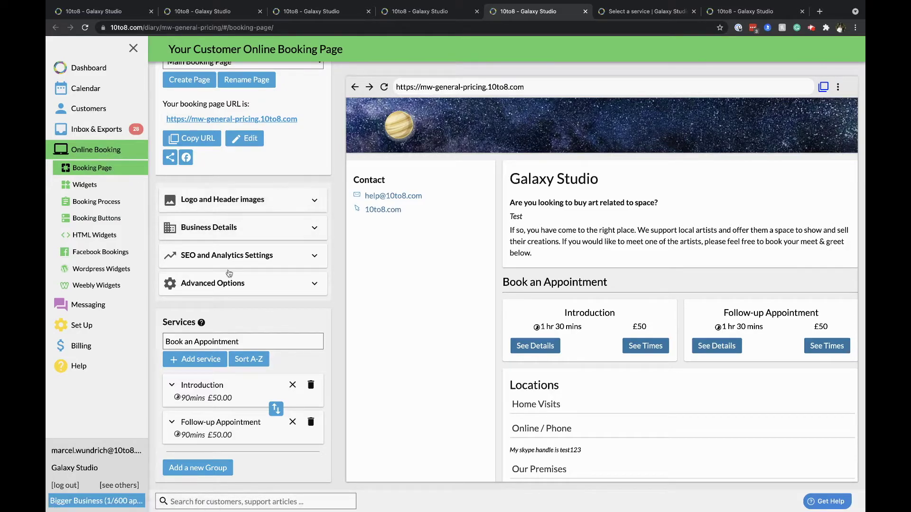
# Step: Expand the Logo and Header images and the Business Details settings
pyautogui.scroll(-2, 471, 286)
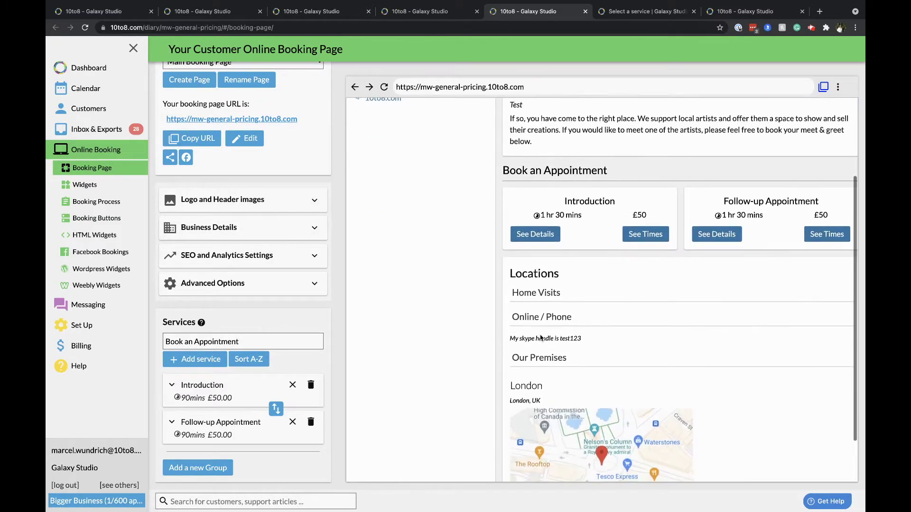
pyautogui.click(300, 199)
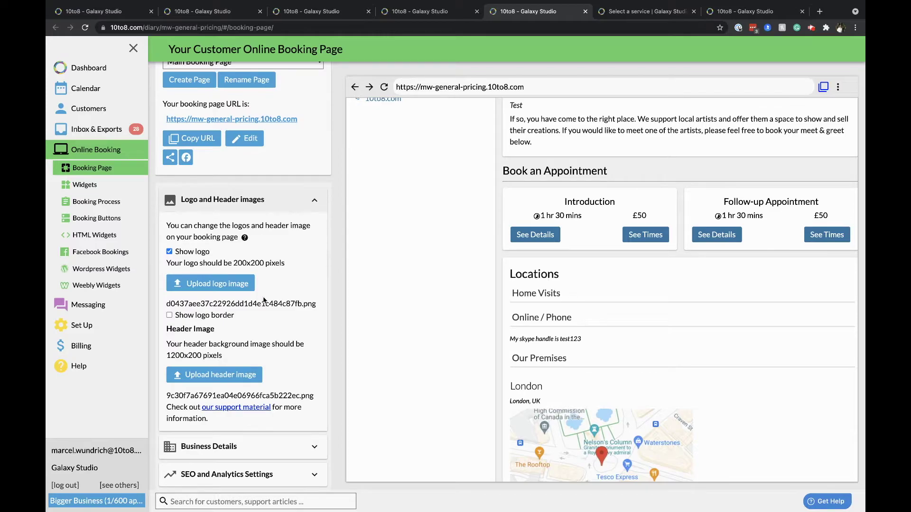
pyautogui.scroll(-3, 264, 300)
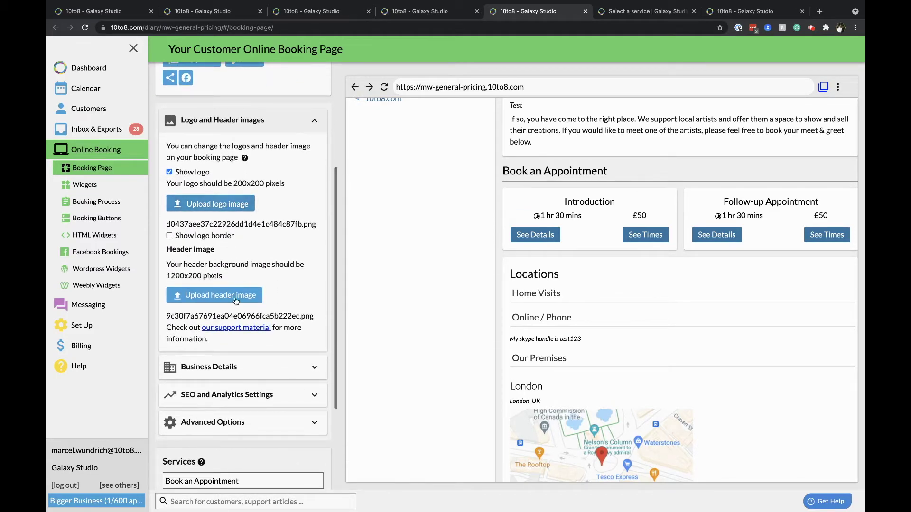
pyautogui.click(231, 365)
# Step: Swap Introduction and Follow-up Appointment and back, then expand Follow-up Appointment's details
pyautogui.scroll(-2, 233, 360)
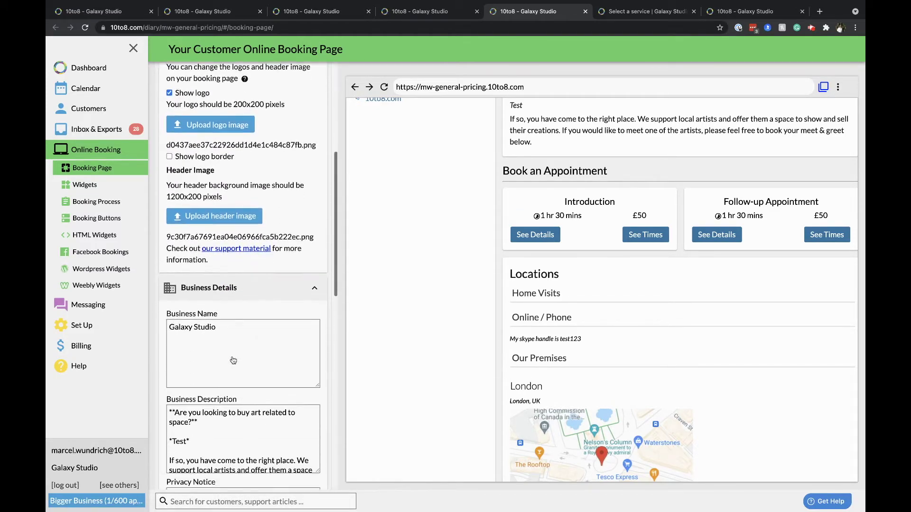
pyautogui.scroll(-2, 233, 361)
pyautogui.scroll(-6, 239, 320)
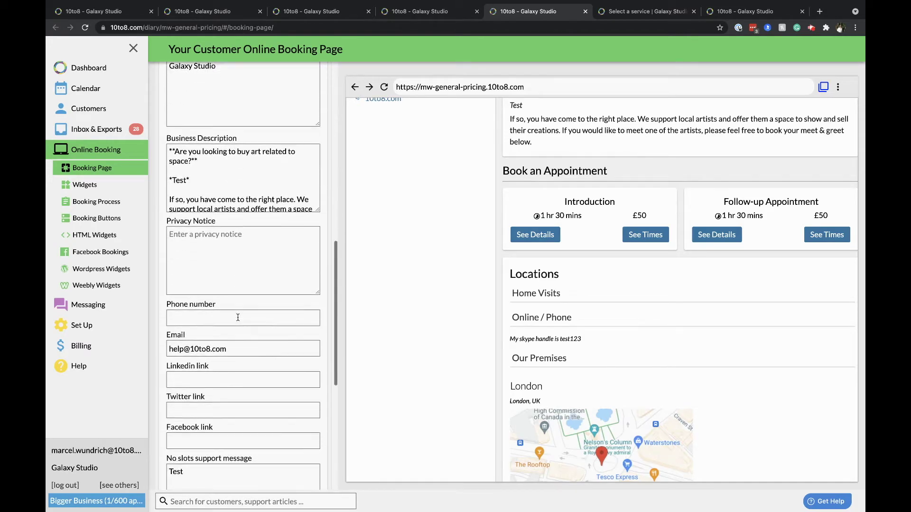
pyautogui.scroll(-4, 238, 317)
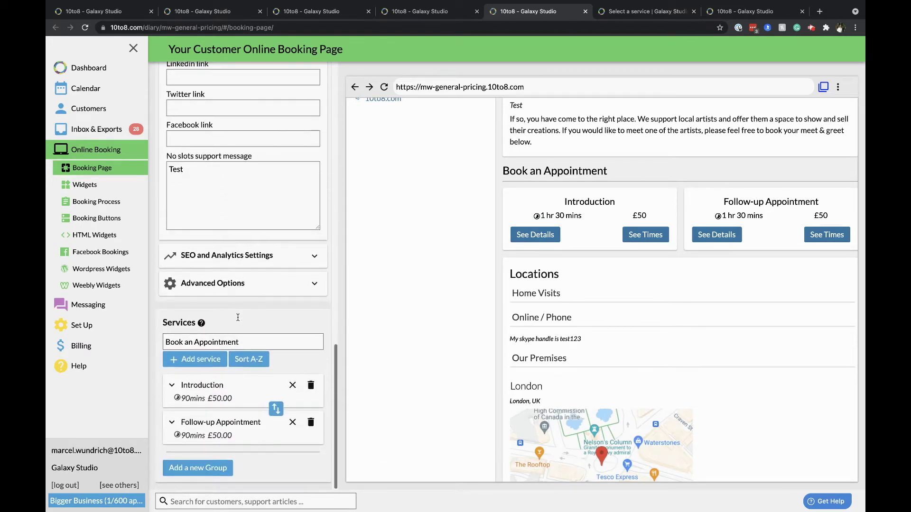
pyautogui.click(277, 410)
pyautogui.click(277, 410)
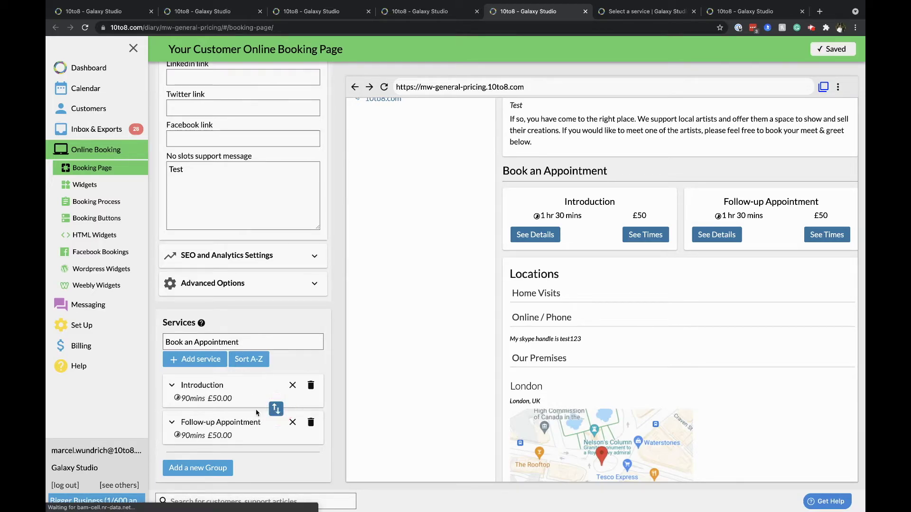
pyautogui.click(230, 422)
pyautogui.scroll(-3, 262, 437)
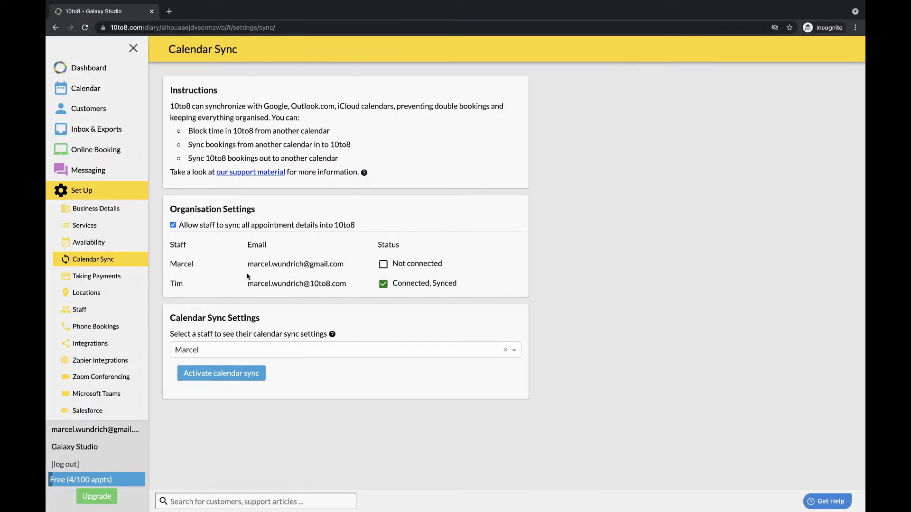
# Step: Start linking a Google calendar for sync and view the second staff member's sync settings
pyautogui.click(219, 375)
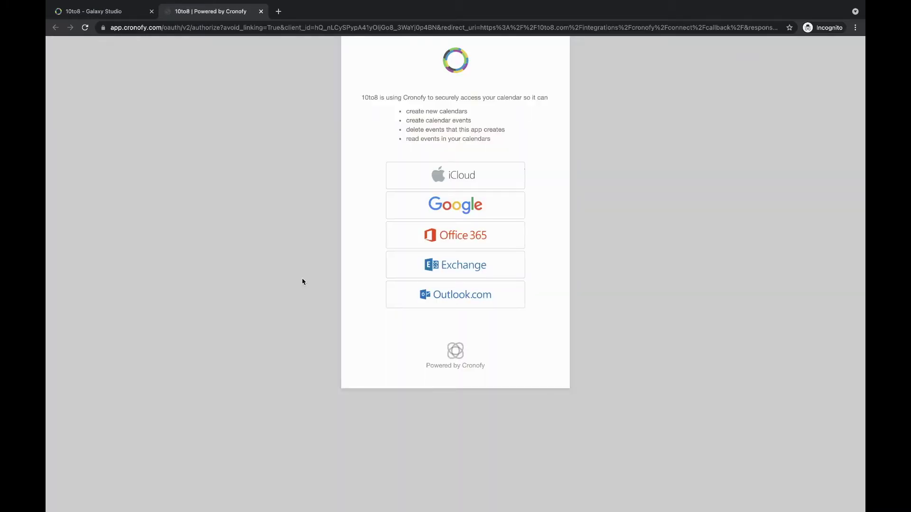
pyautogui.click(422, 206)
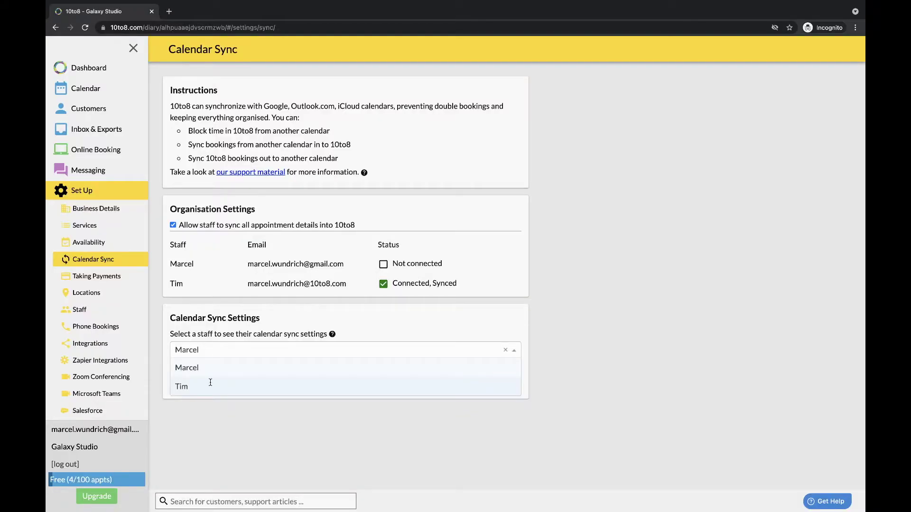
pyautogui.click(210, 382)
# Step: Check the Zoom conferencing connection status, then bring up the Microsoft Teams page
pyautogui.scroll(-5, 297, 401)
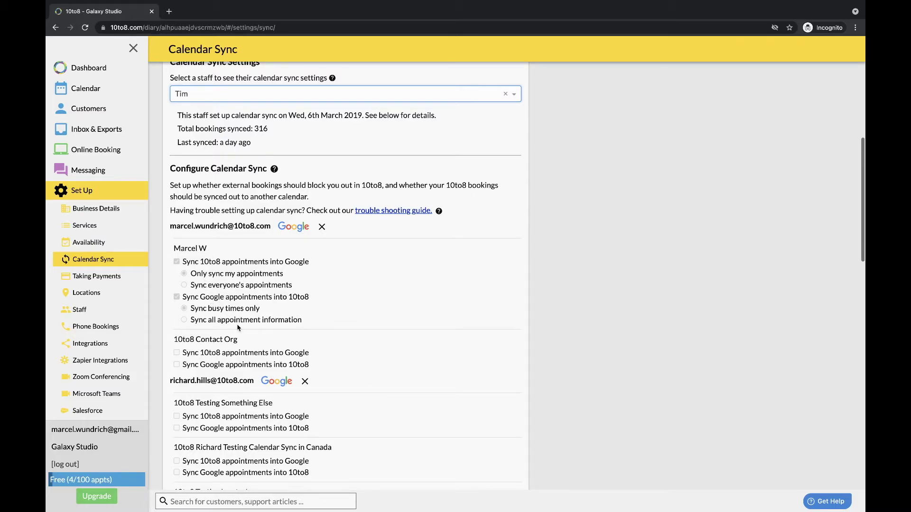
pyautogui.scroll(-2, 238, 328)
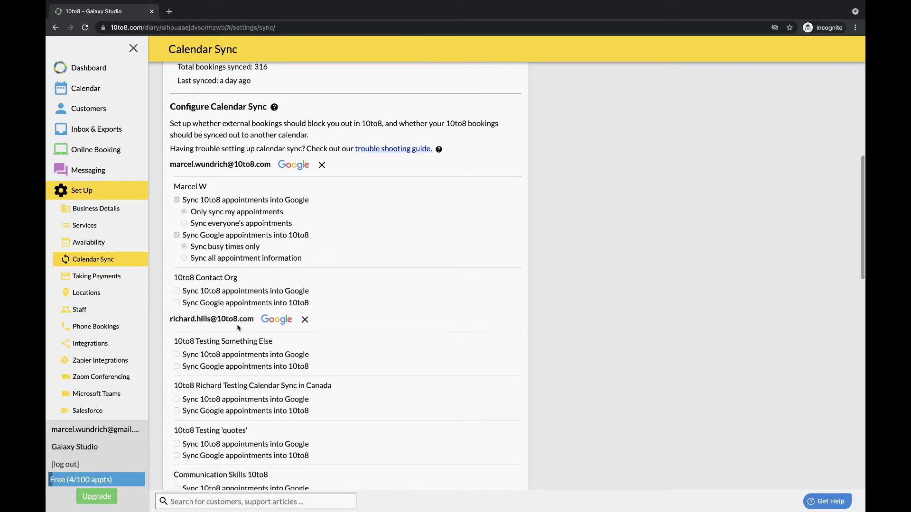
pyautogui.scroll(-1, 238, 327)
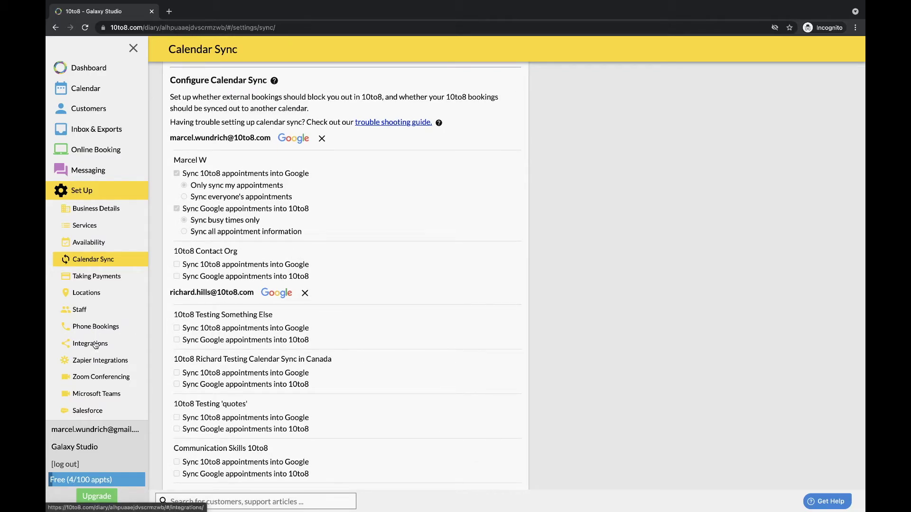
pyautogui.click(92, 375)
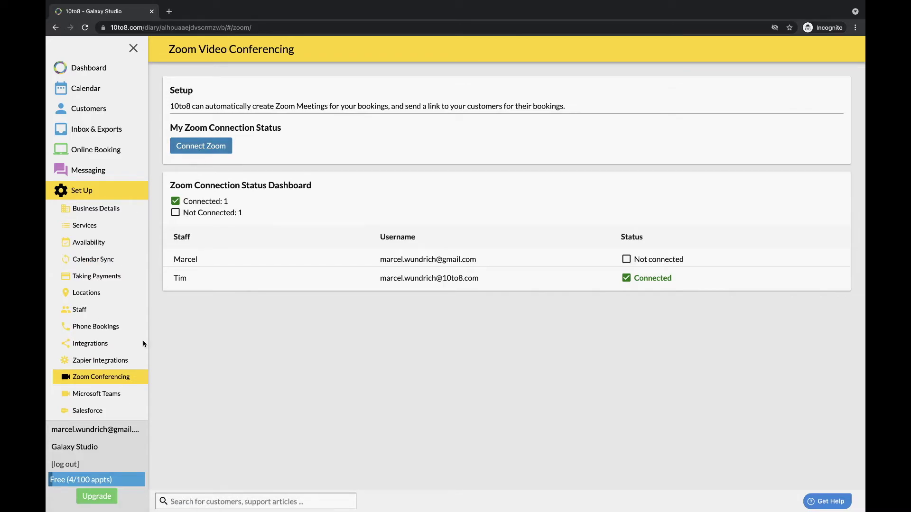
pyautogui.click(95, 398)
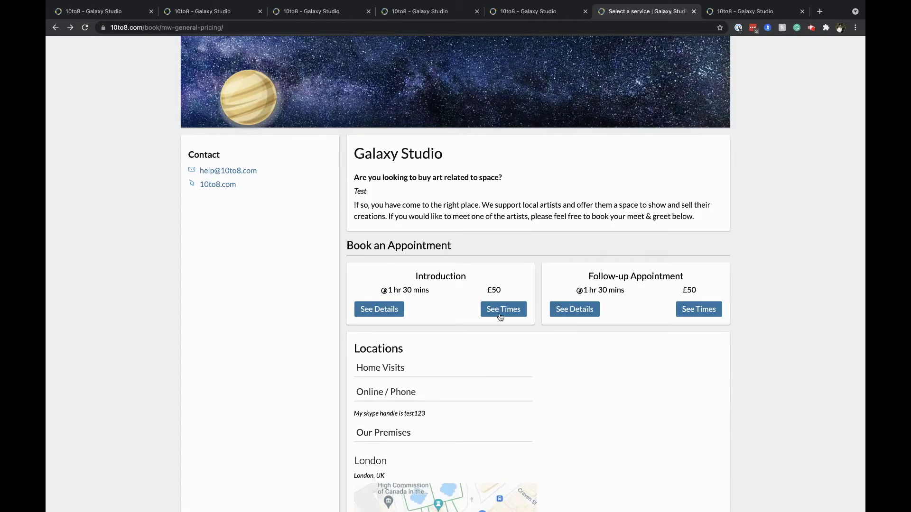
# Step: Book a test Introduction with no staff preference at 11:00 on Friday 9 July
pyautogui.click(504, 309)
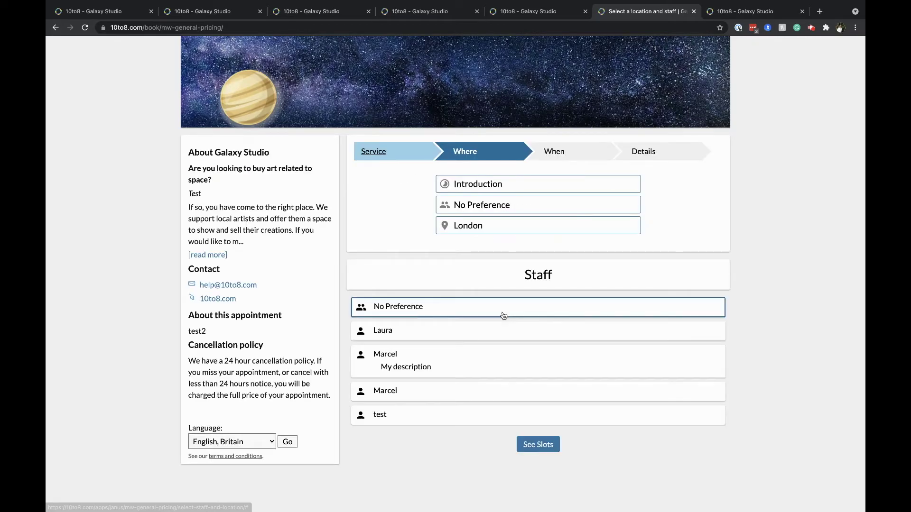
pyautogui.click(525, 441)
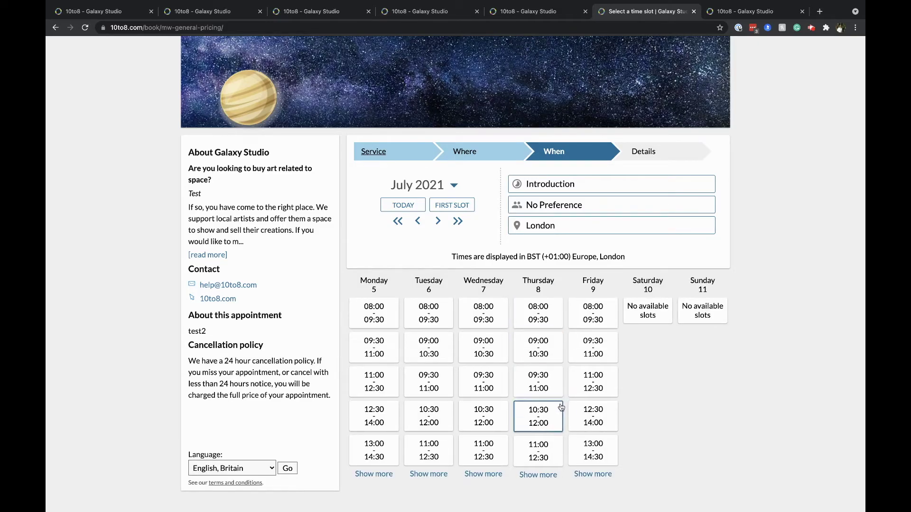
pyautogui.click(590, 391)
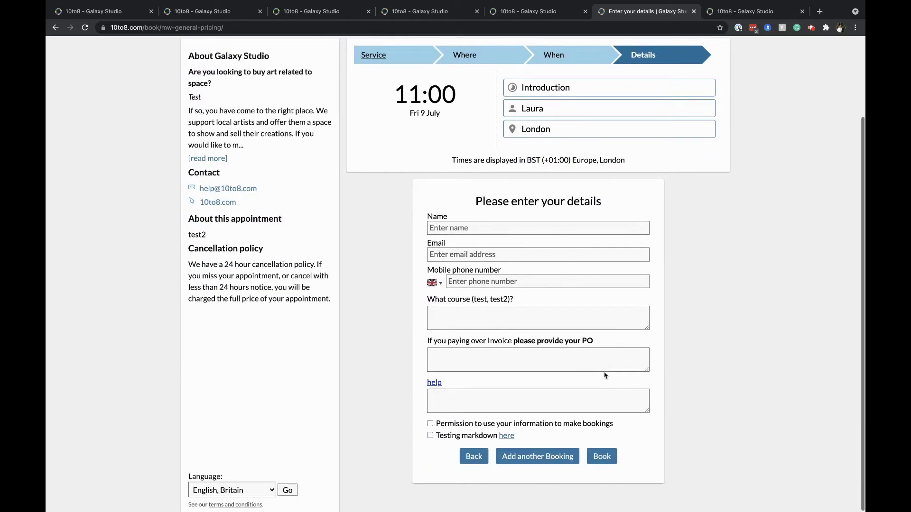
pyautogui.scroll(1, 605, 375)
pyautogui.scroll(3, 605, 375)
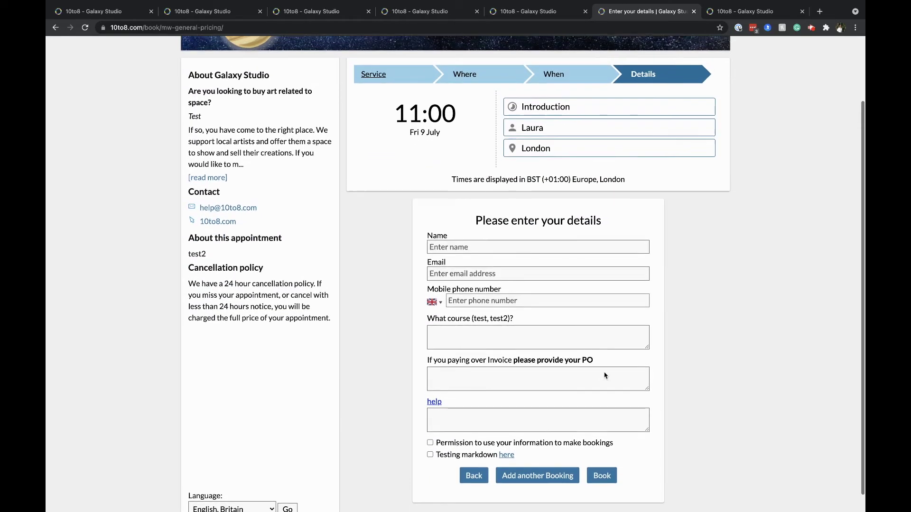
pyautogui.scroll(4, 605, 375)
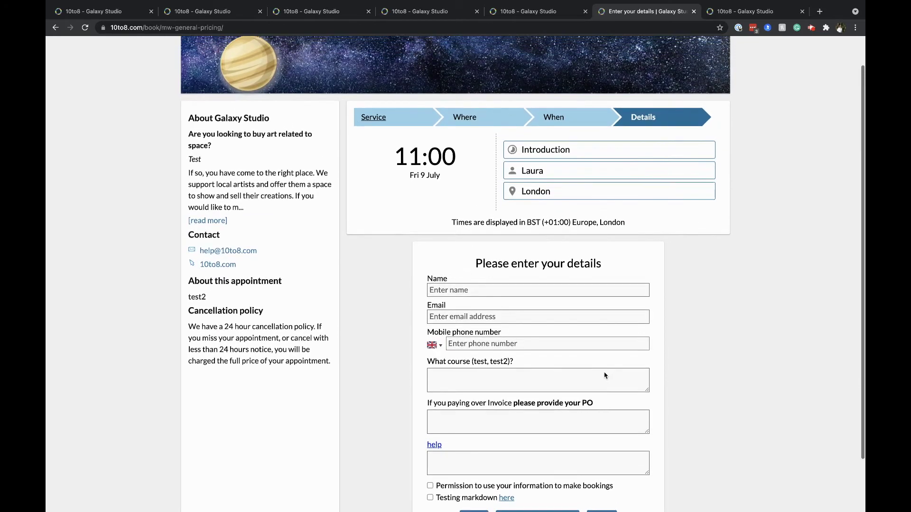
pyautogui.click(760, 13)
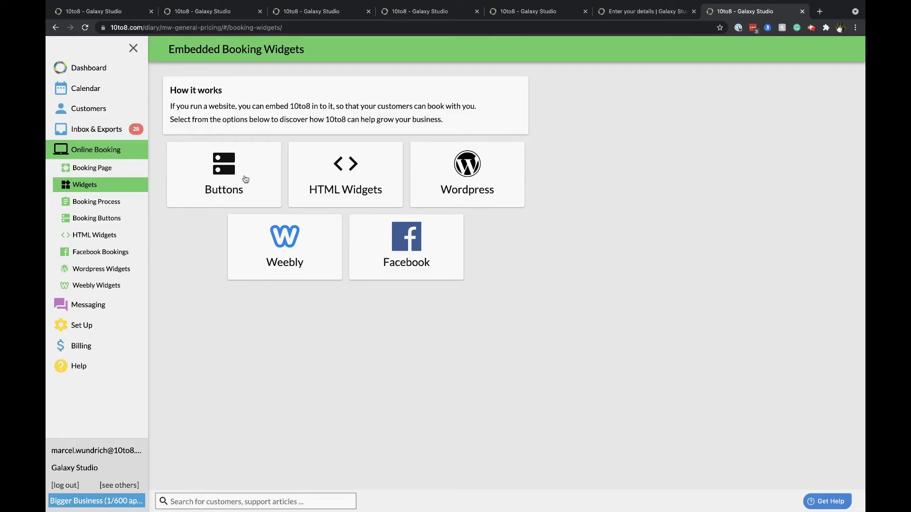
# Step: Open the HTML booking widget and select its embed code
pyautogui.click(325, 177)
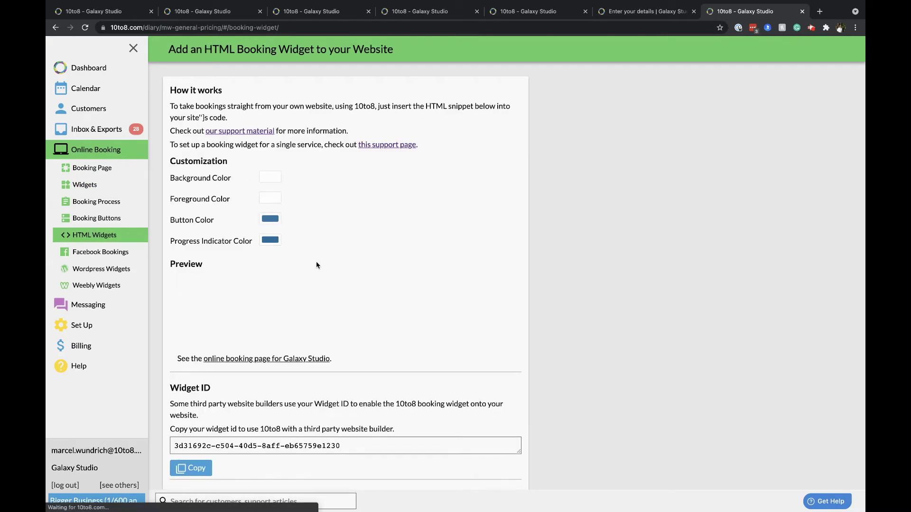
pyautogui.scroll(-3, 351, 323)
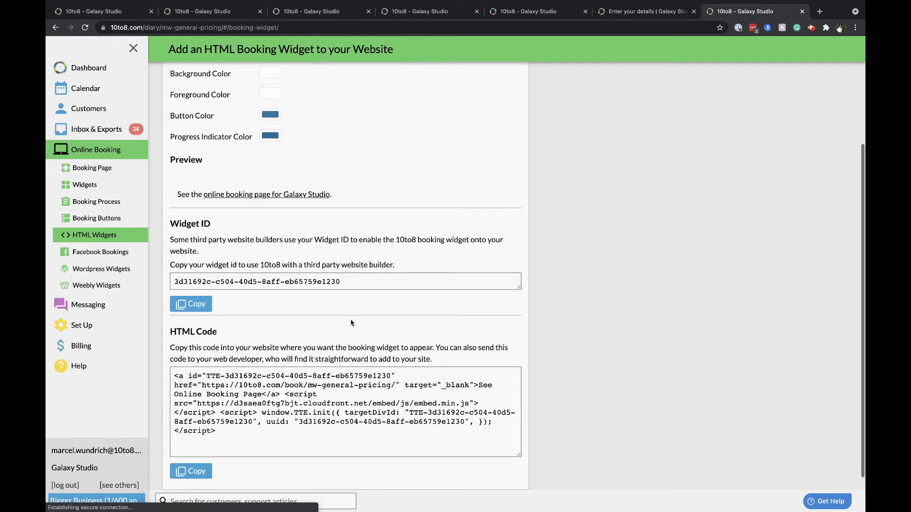
pyautogui.scroll(-3, 351, 323)
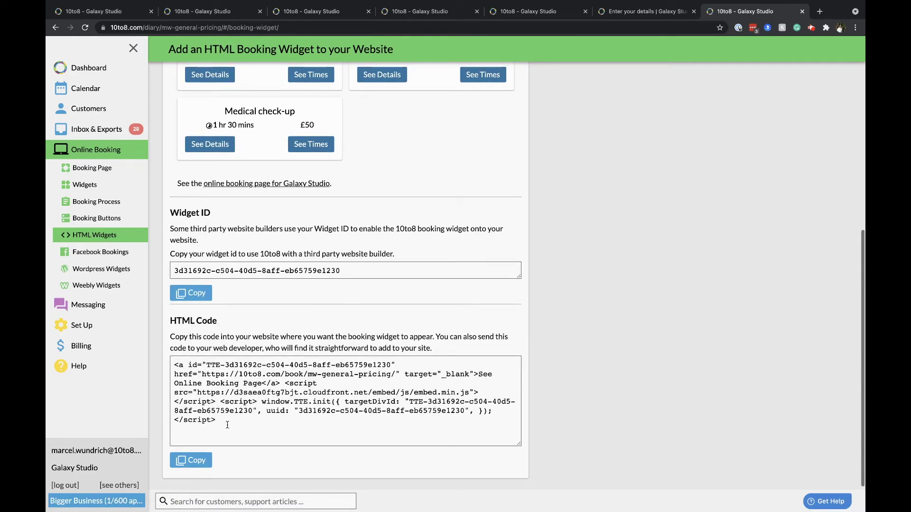
pyautogui.moveTo(230, 431); pyautogui.dragTo(162, 360)
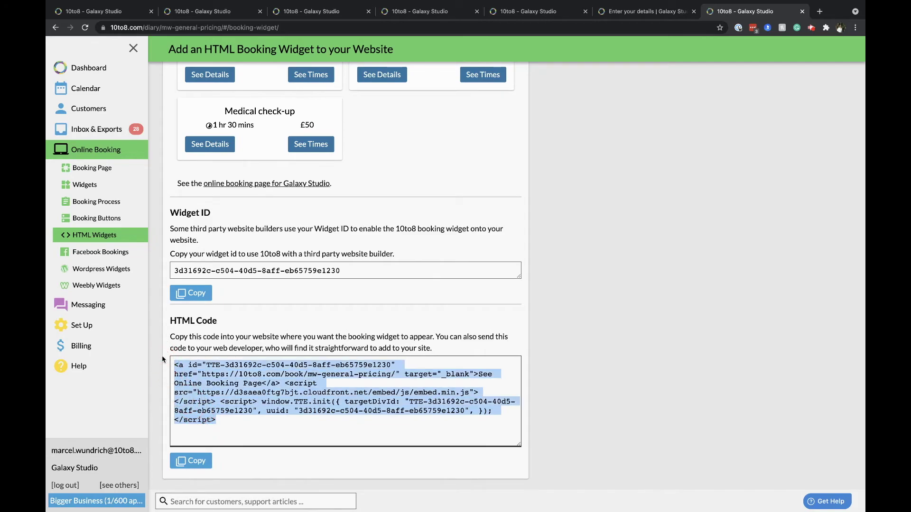
pyautogui.click(268, 334)
pyautogui.scroll(4, 268, 336)
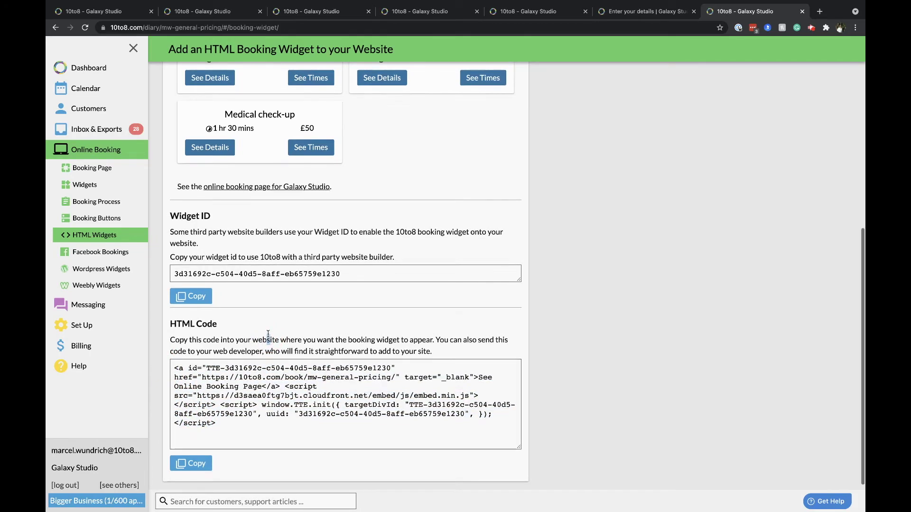
pyautogui.scroll(1, 268, 337)
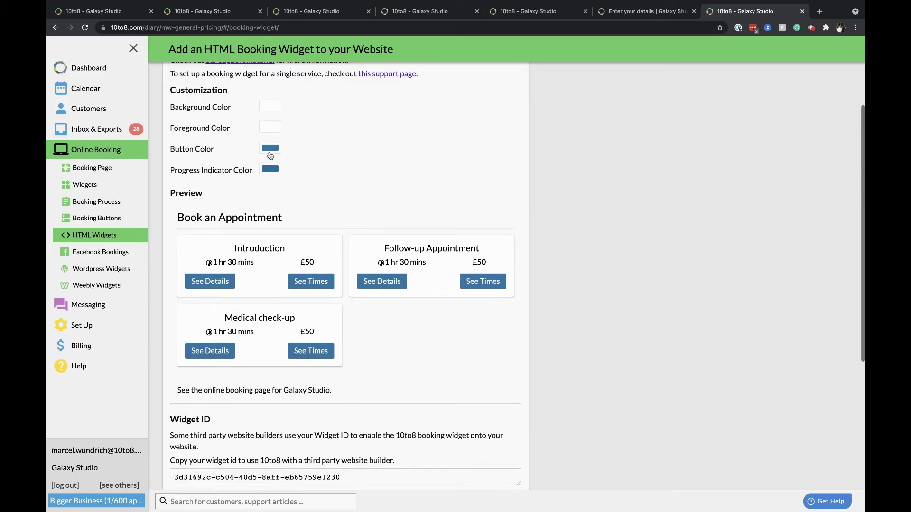
pyautogui.scroll(1, 270, 156)
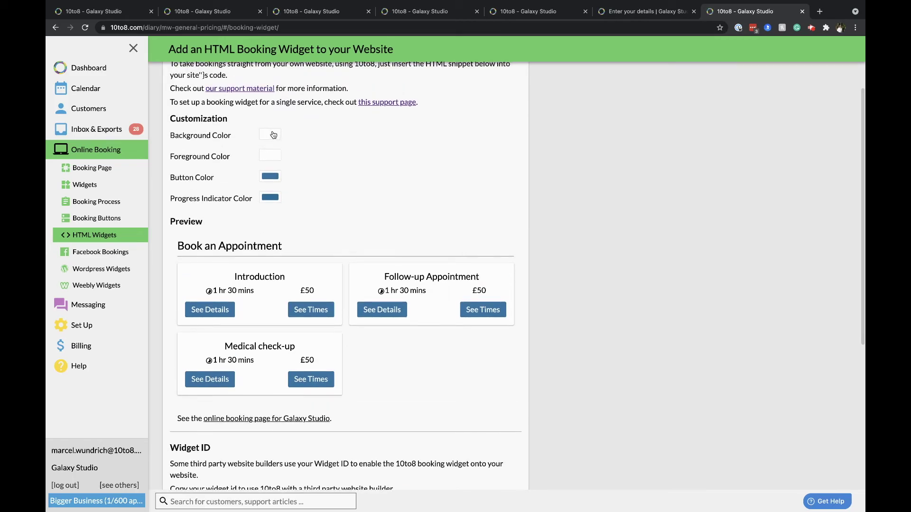
# Step: Look over the background, foreground, button and progress indicator colour choices
pyautogui.click(273, 135)
pyautogui.click(269, 135)
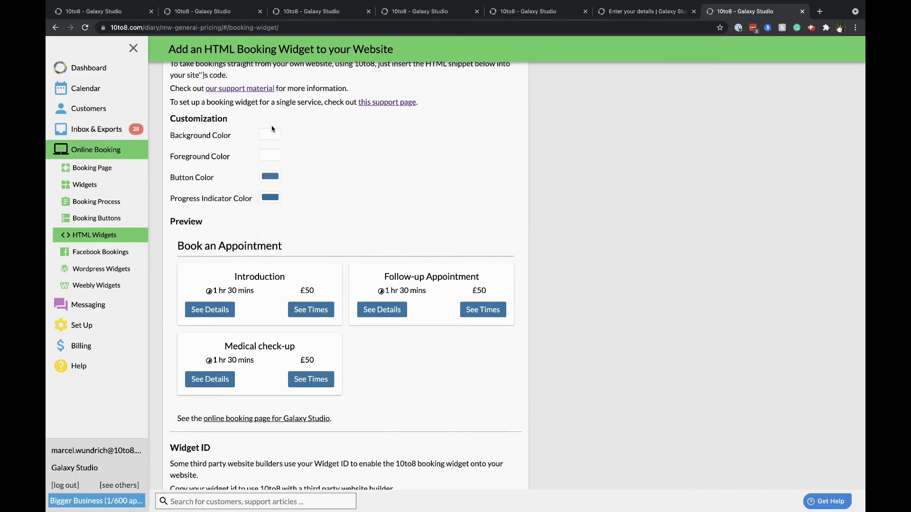
pyautogui.click(271, 154)
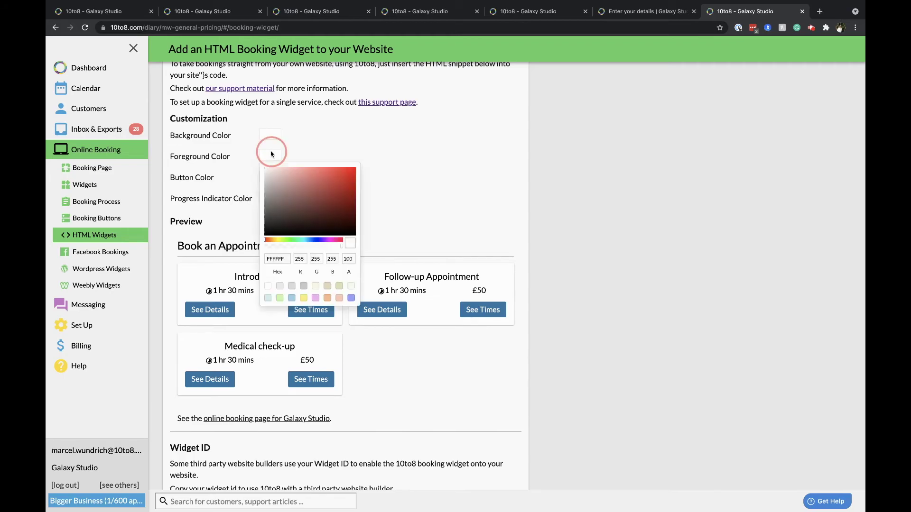
pyautogui.click(244, 164)
pyautogui.click(275, 177)
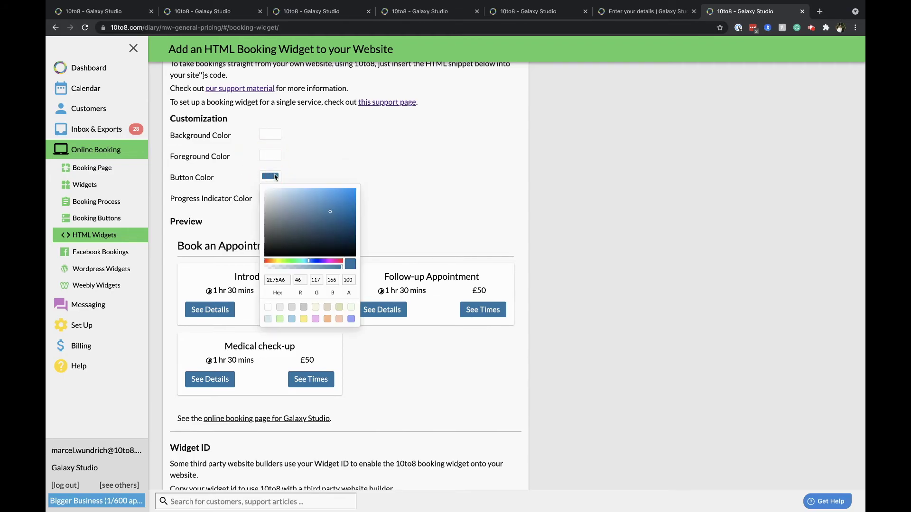
pyautogui.click(238, 180)
pyautogui.click(277, 198)
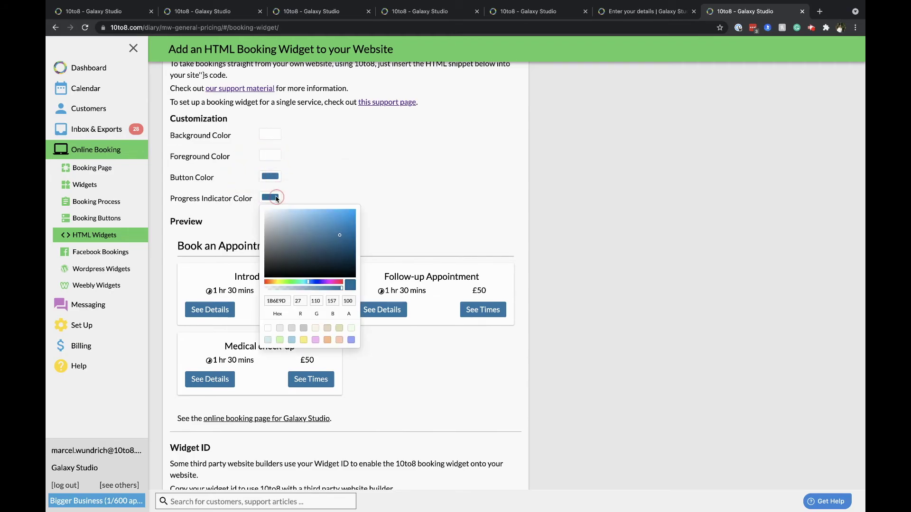
pyautogui.click(248, 222)
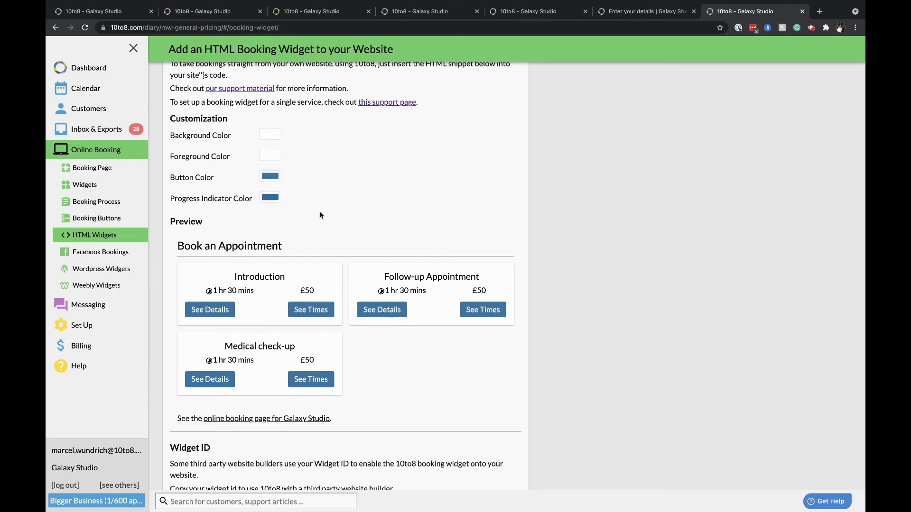
# Step: Glance at the Wordpress embedding instructions, then bring up the Weebly ones
pyautogui.click(85, 185)
pyautogui.click(461, 184)
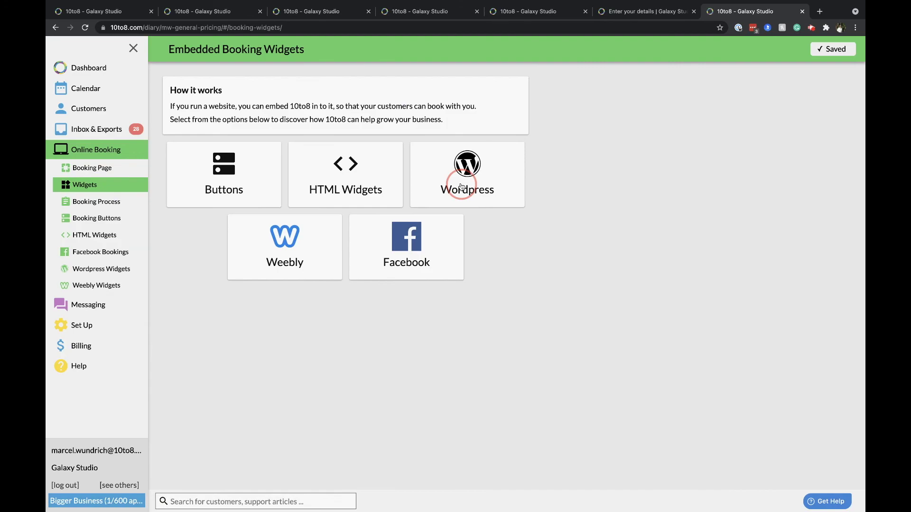
pyautogui.hscroll(-5, 461, 183)
pyautogui.click(300, 251)
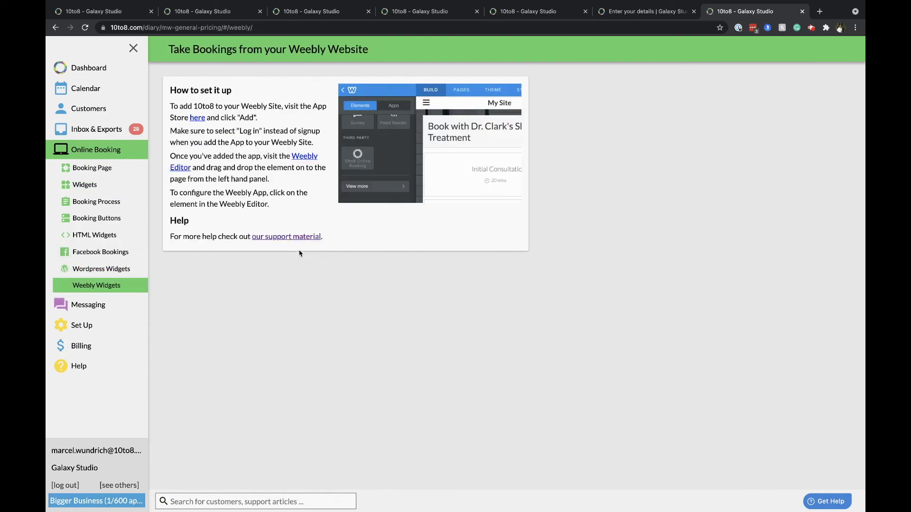